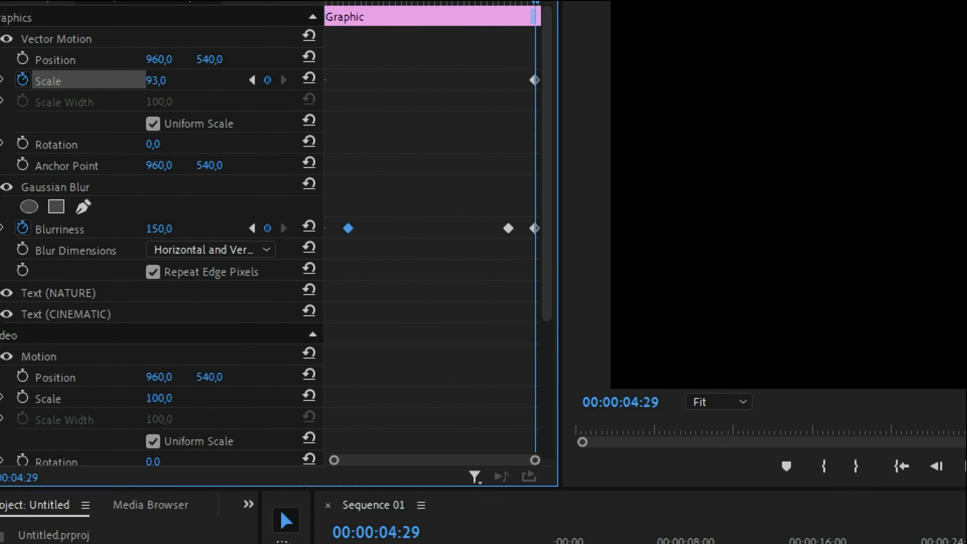
Set the title's Vector Motion Scale to 85 at the end of the graphic and play back the animation
drag(156, 80, 149, 80)
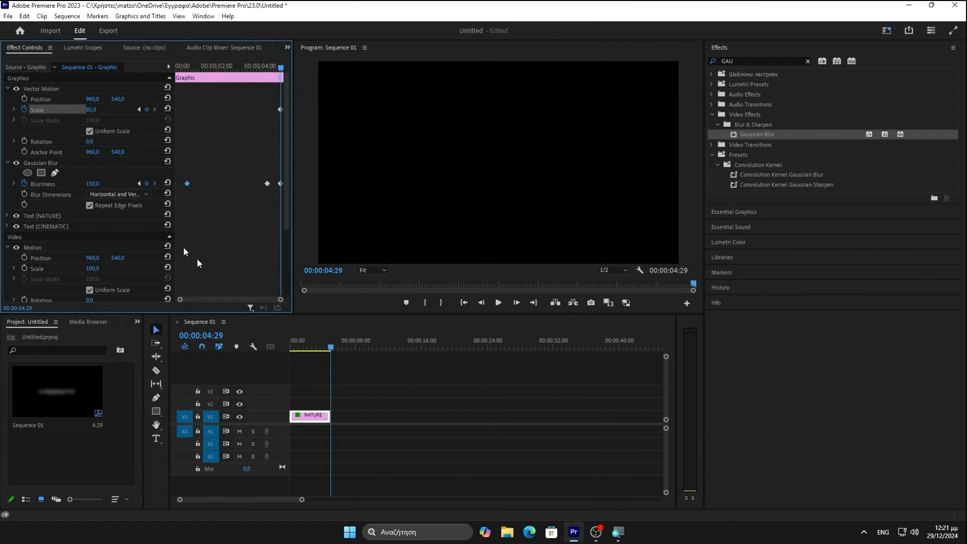
drag(331, 347, 280, 350)
click(497, 305)
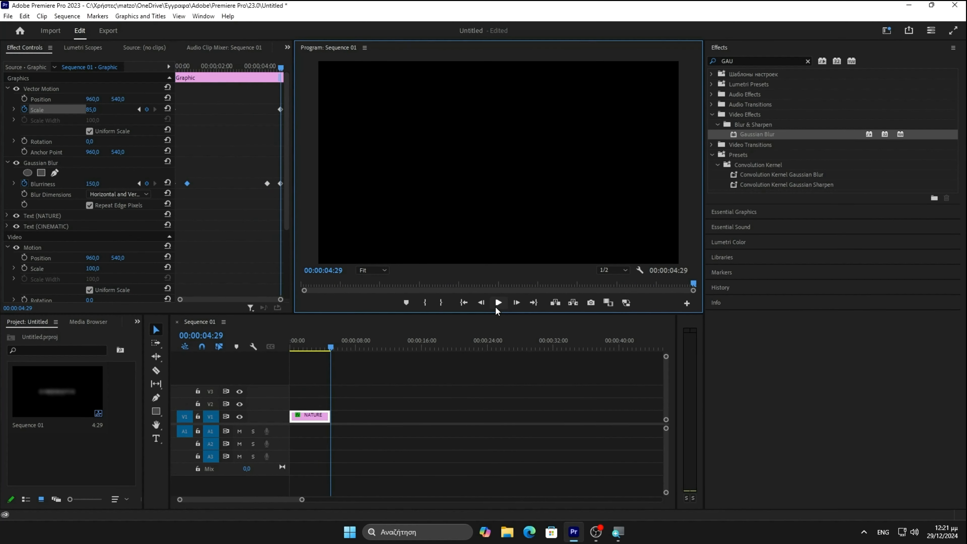
click(329, 347)
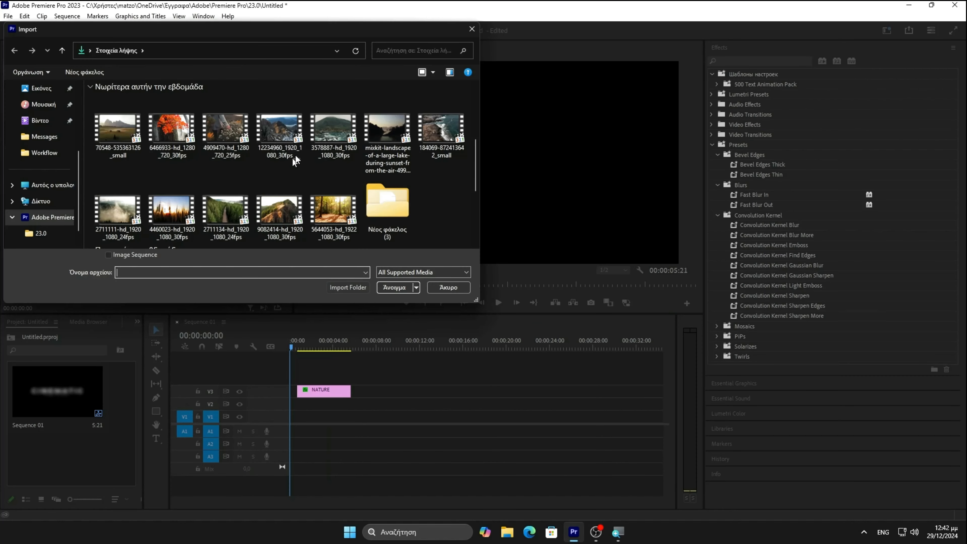
Import 3578887-hd_1920_1080_30fps and place it on track V2 at the start of the sequence, beneath the NATURE title
click(324, 126)
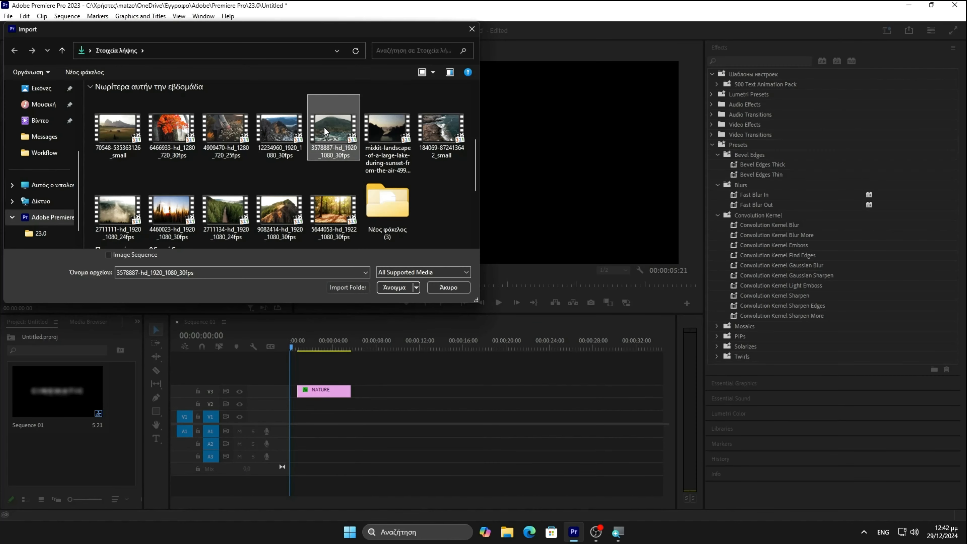
double_click(324, 126)
drag(111, 380, 277, 404)
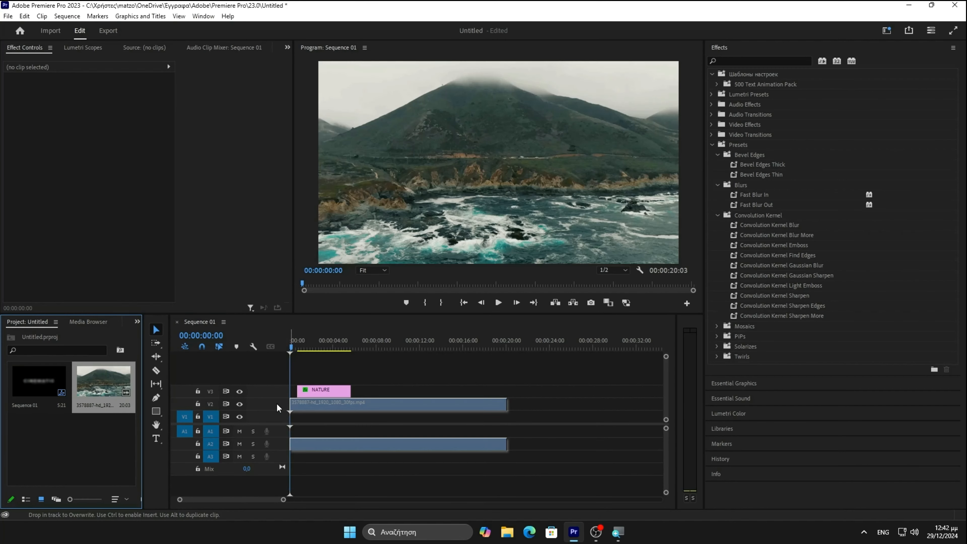
Delete only the mountain clip's audio from A2 and trim its video to end together with the NATURE title
click(198, 404)
click(310, 443)
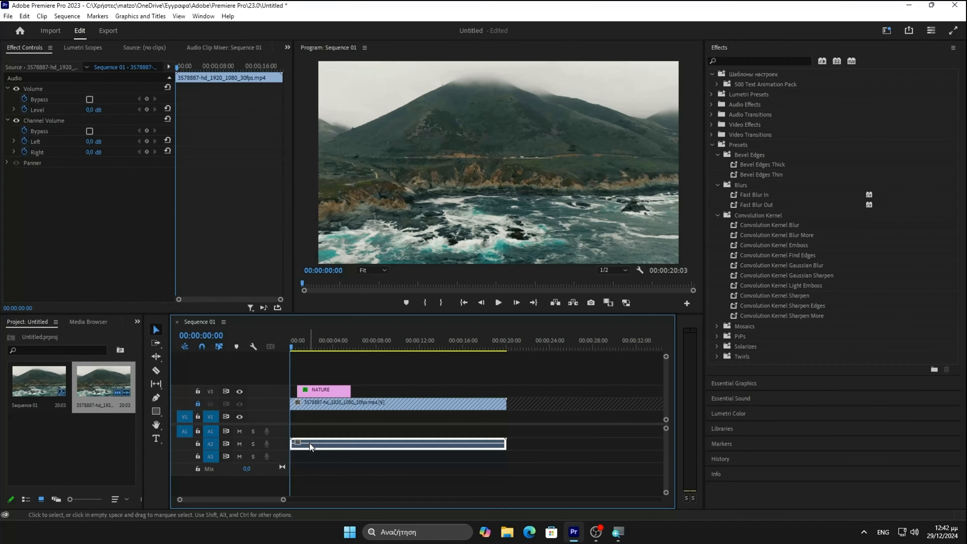
key(Delete)
click(198, 404)
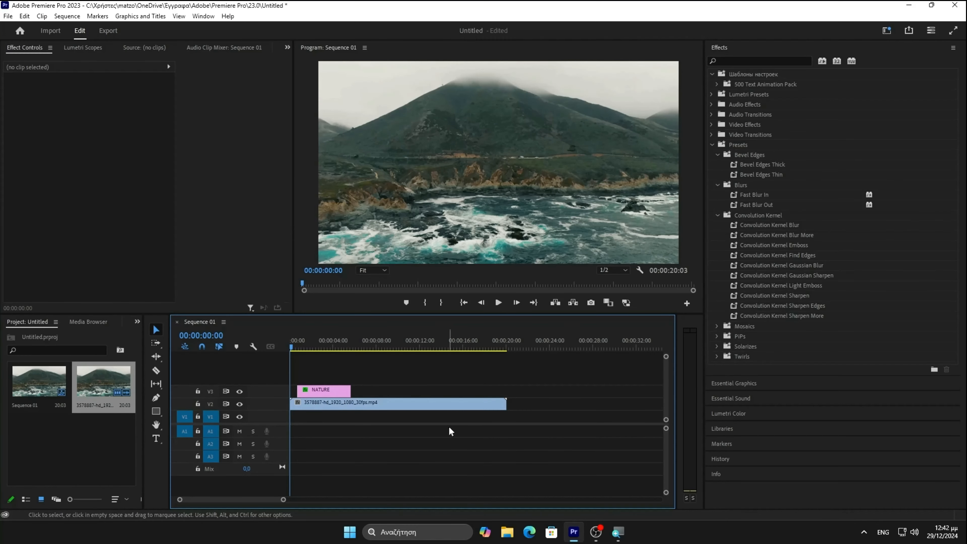
drag(503, 408, 350, 404)
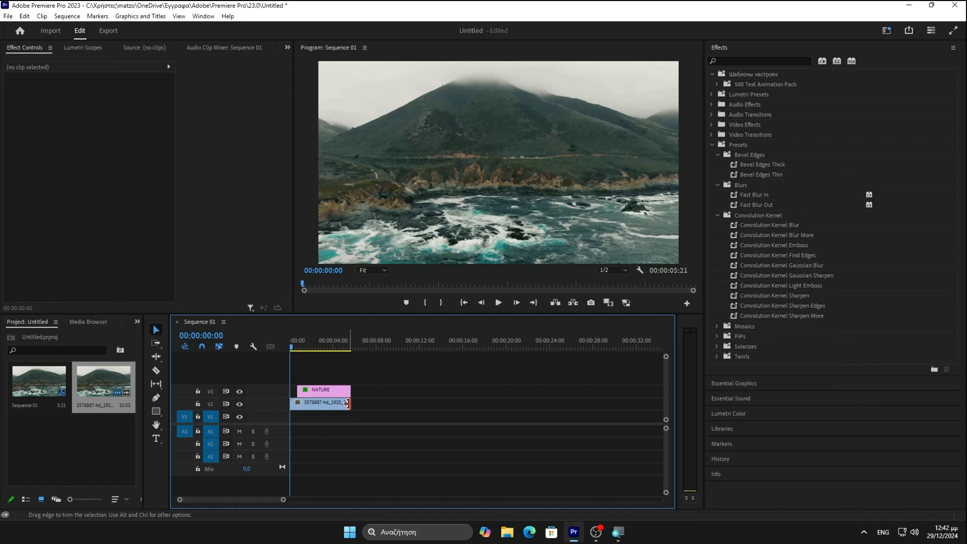
Play the sequence from the beginning to check the title over the mountain footage, then return to the start
click(327, 345)
key(Home)
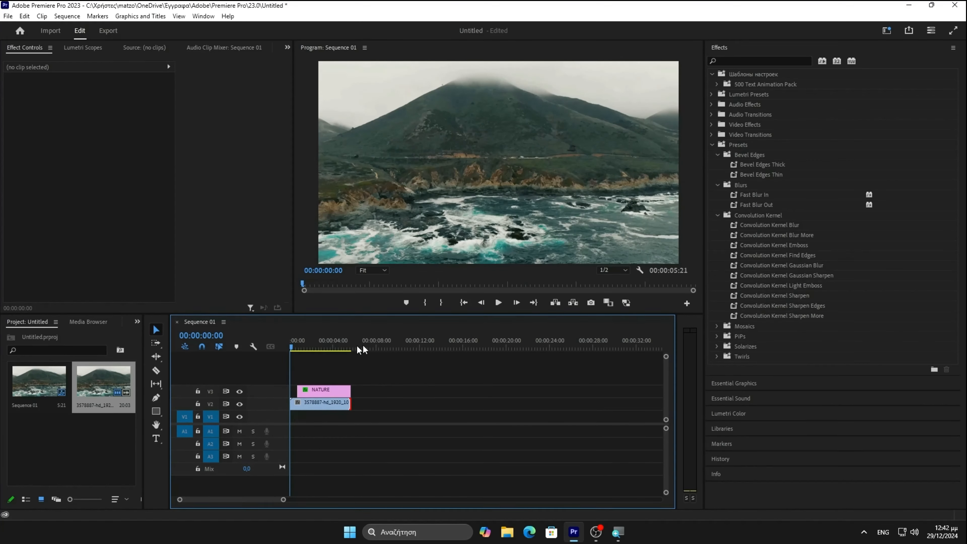
click(497, 303)
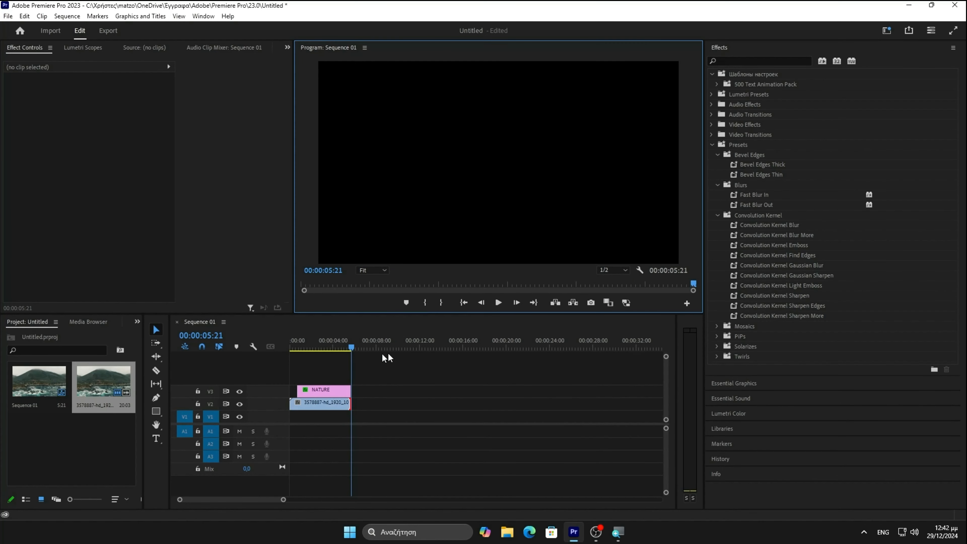
drag(352, 348, 283, 356)
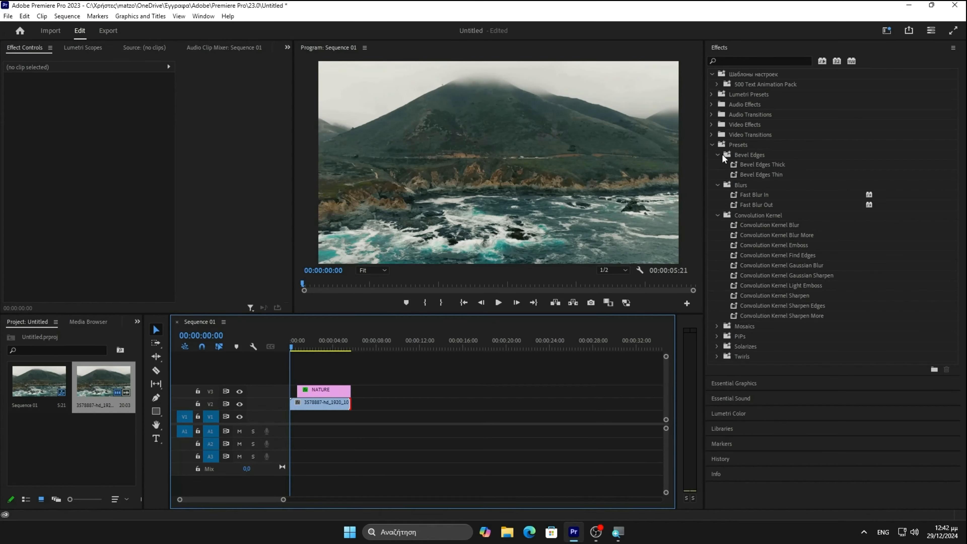
Apply the Lumetri preset SL Blue Intense (Universal) to the mountain clip on V2 and play back the graded sequence
click(712, 146)
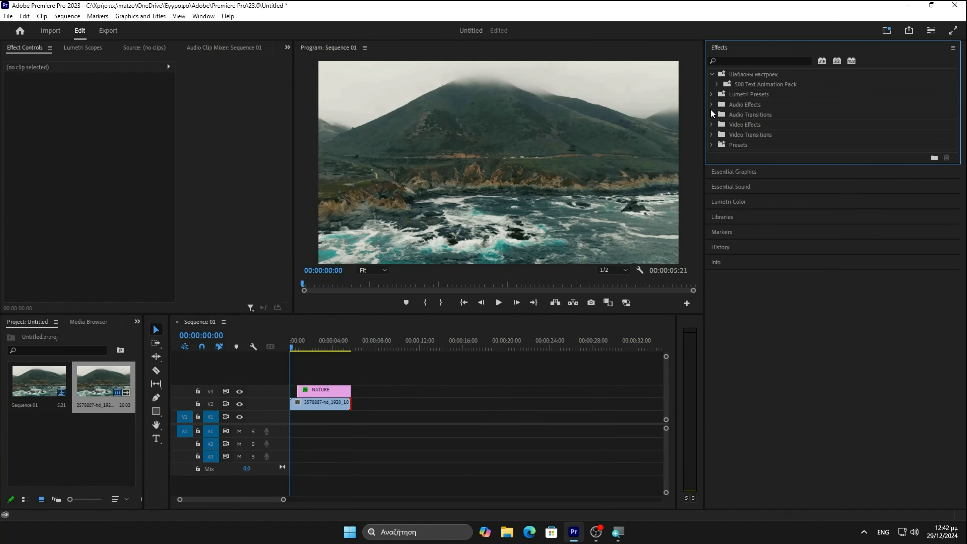
click(712, 94)
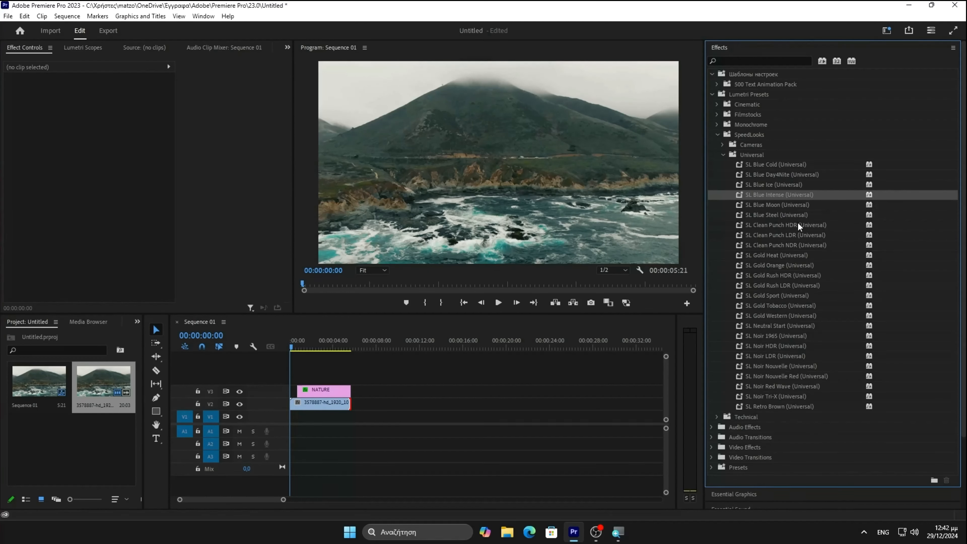
click(791, 193)
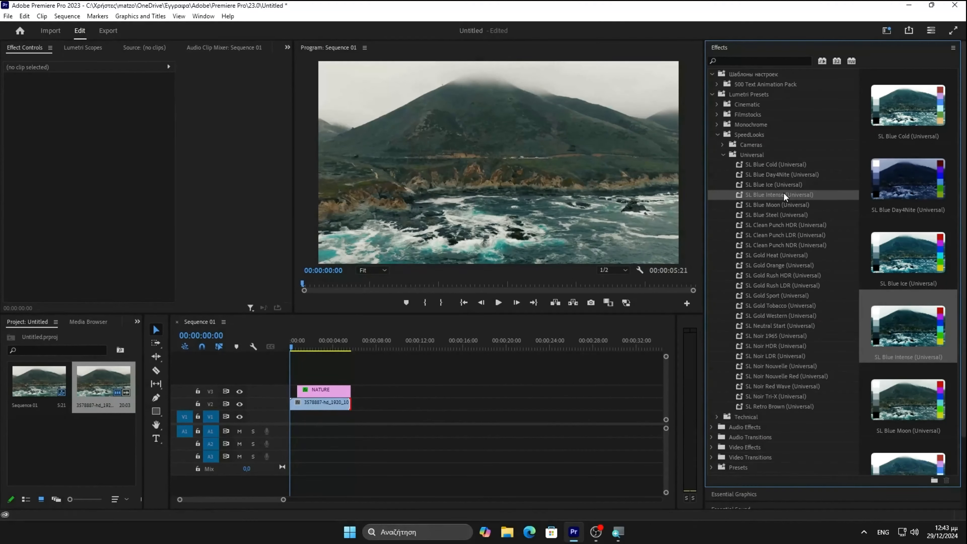
drag(783, 193, 109, 521)
drag(446, 357, 331, 405)
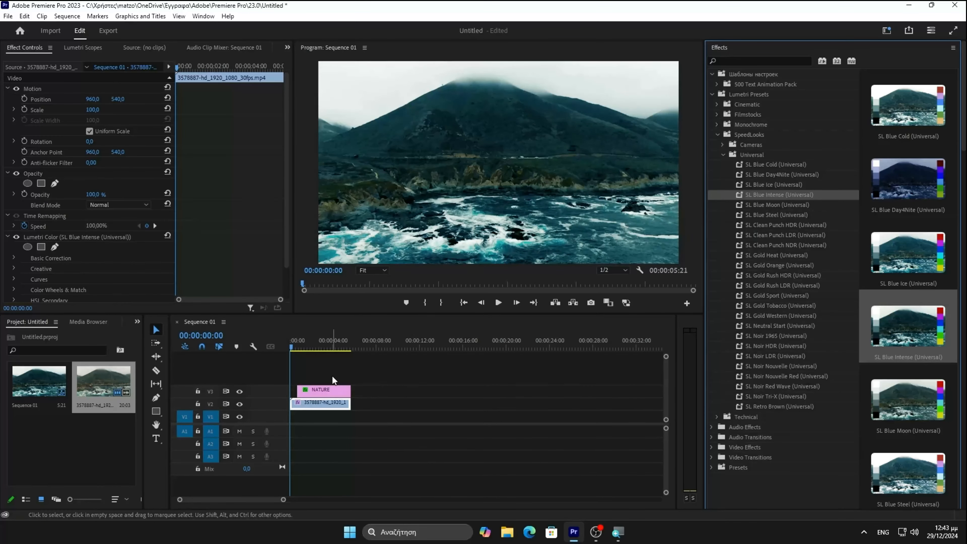
click(495, 302)
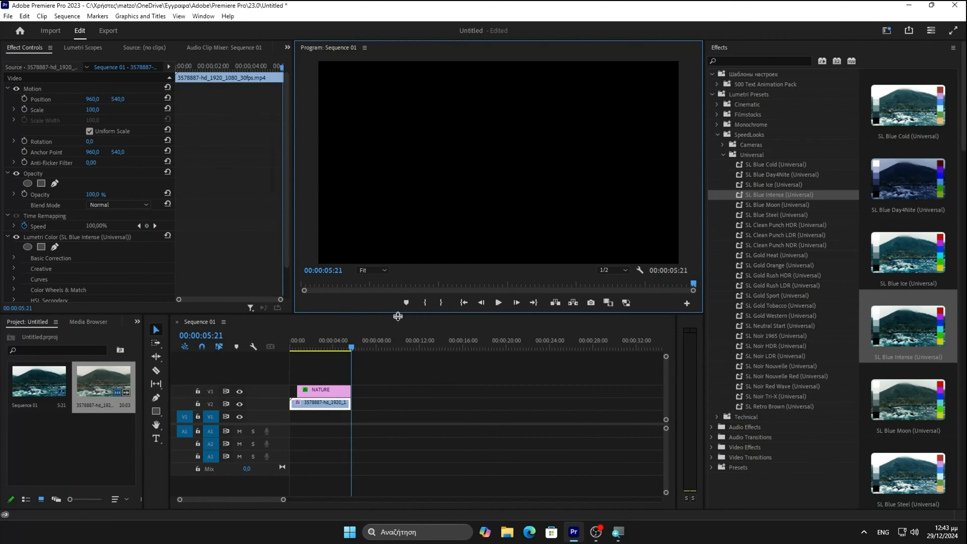
click(323, 402)
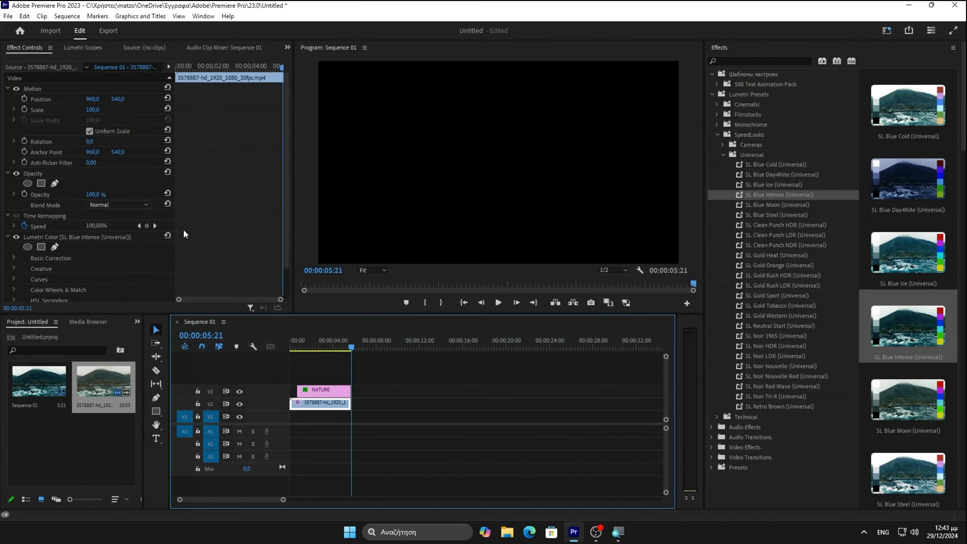
click(9, 17)
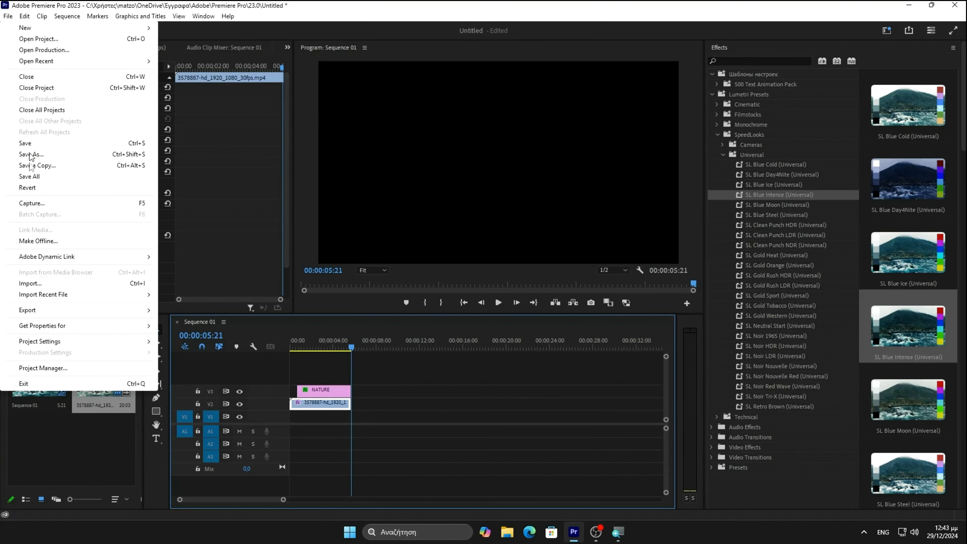
click(35, 280)
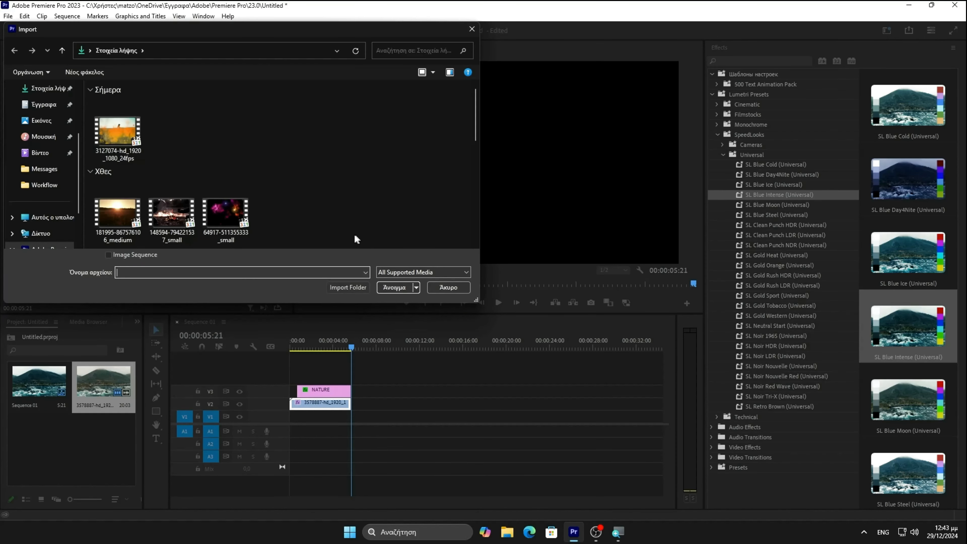
scroll(355, 234, down, 2)
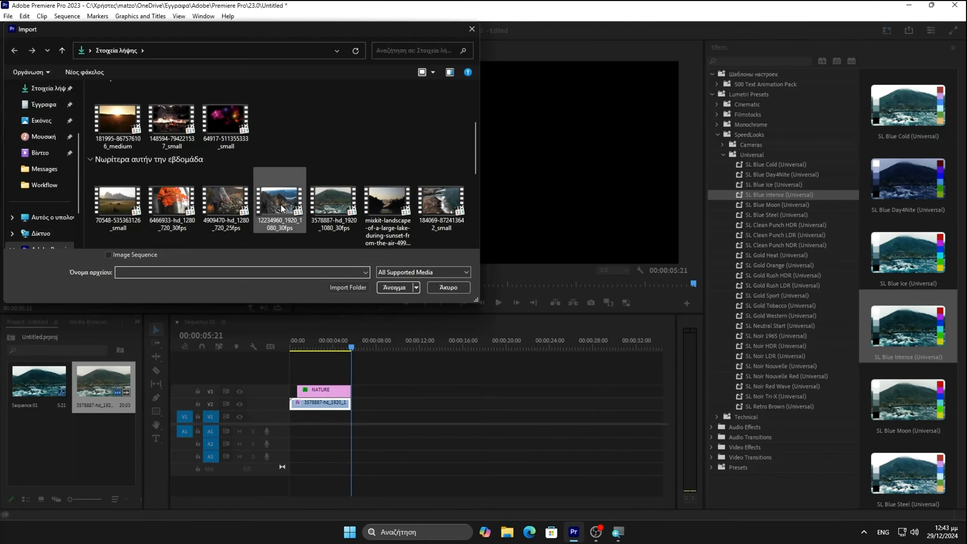
click(432, 201)
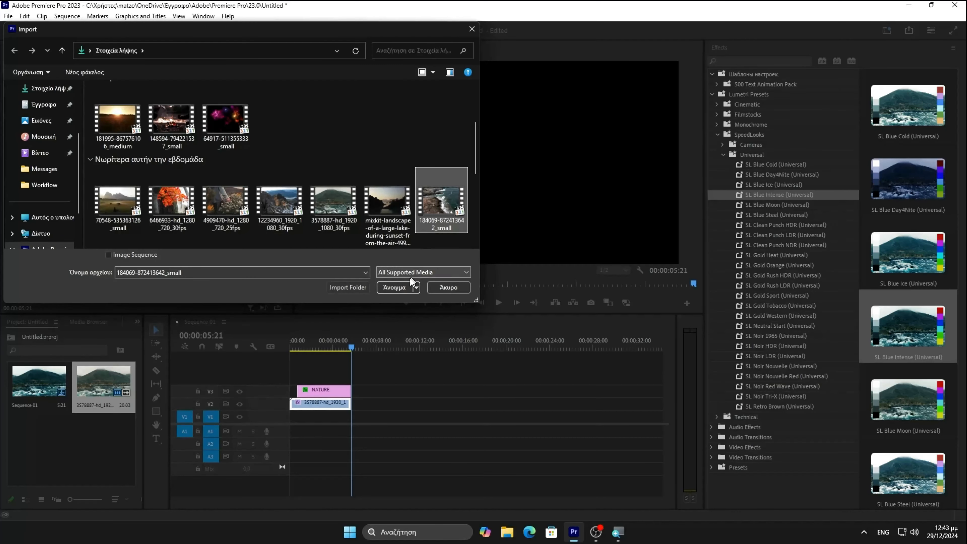
click(395, 288)
drag(54, 428, 291, 429)
drag(569, 420, 351, 422)
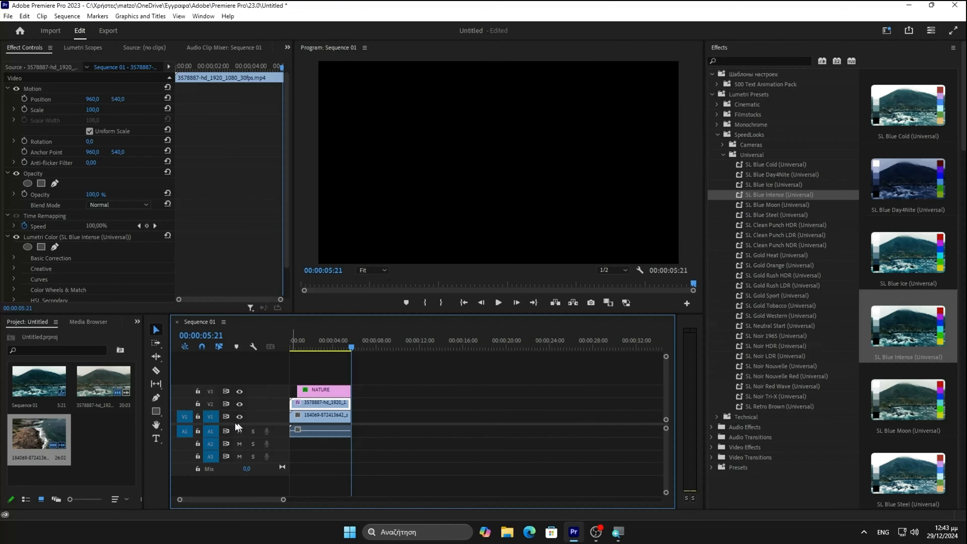
click(198, 416)
click(315, 434)
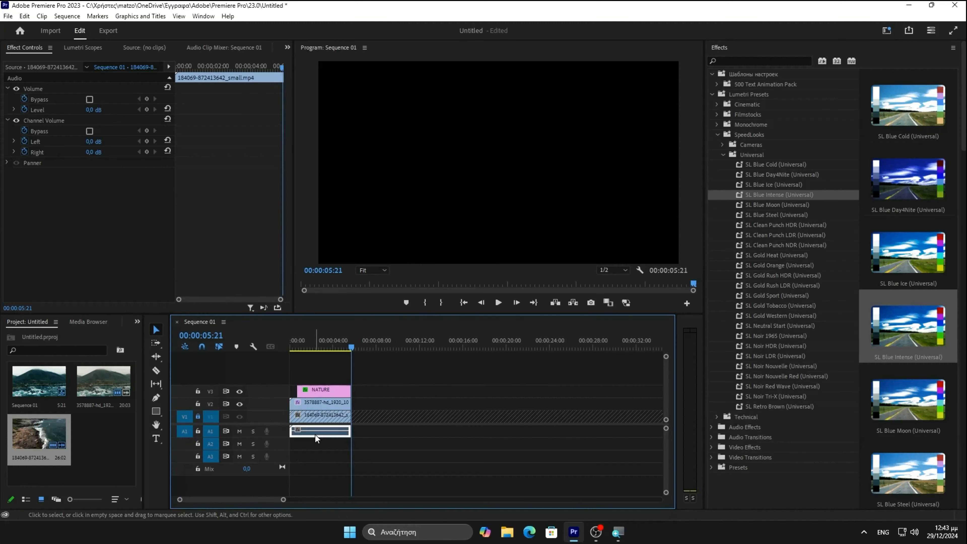
key(Delete)
click(198, 417)
Move the coastline clip onto V2 directly after the mountain clip and place a copy of the NATURE title above it on V3
drag(319, 416, 405, 405)
click(344, 389)
click(372, 393)
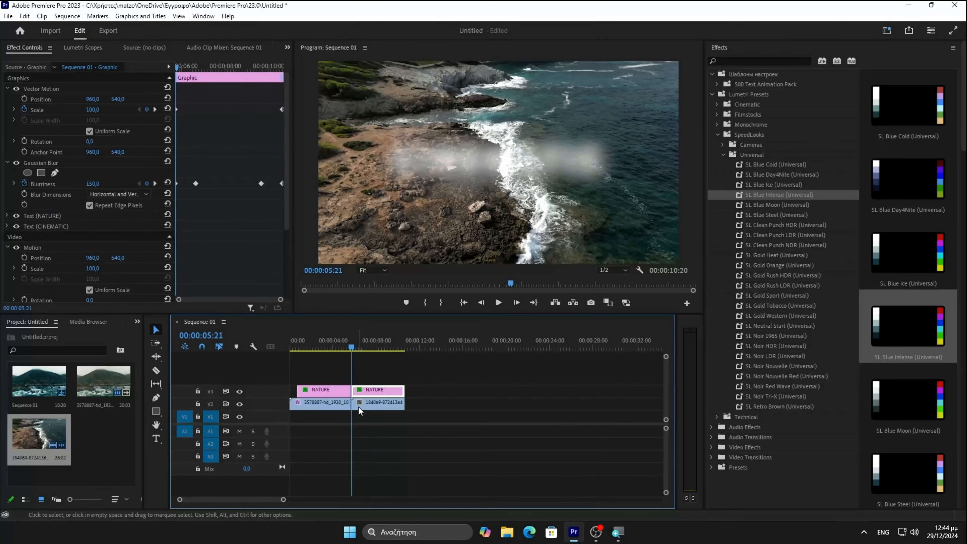
Add the Cross Zoom video transition at the start of the coastline clip on V2, at the cut with the mountain clip
click(723, 154)
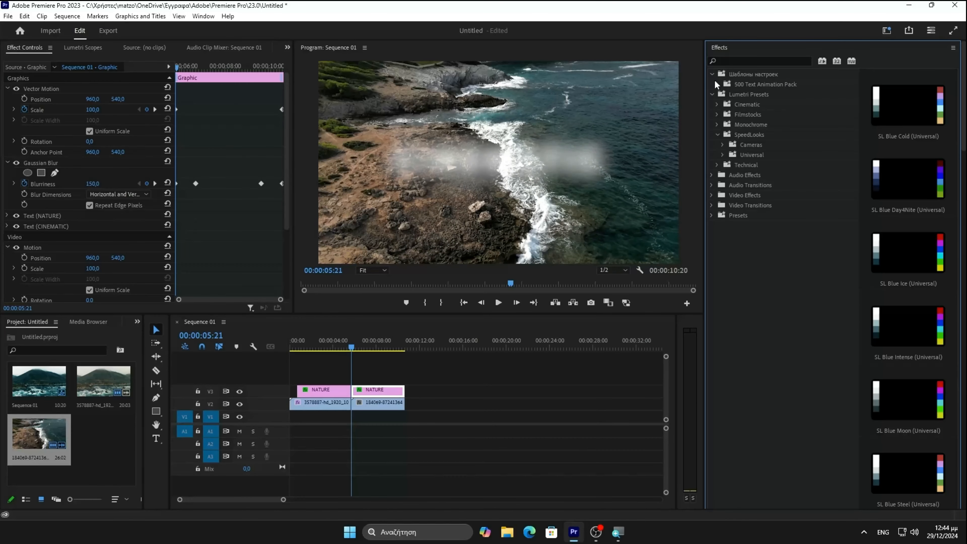
click(709, 91)
click(713, 73)
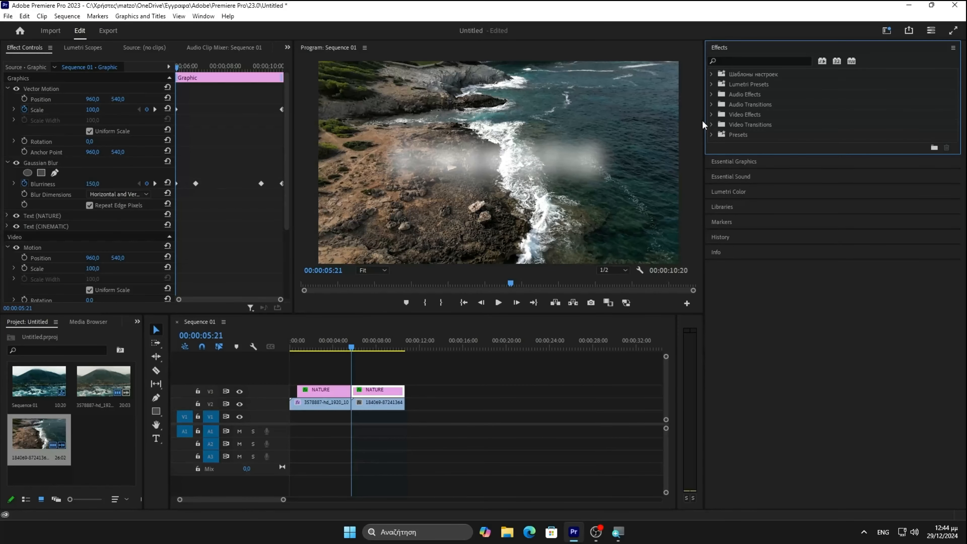
click(713, 124)
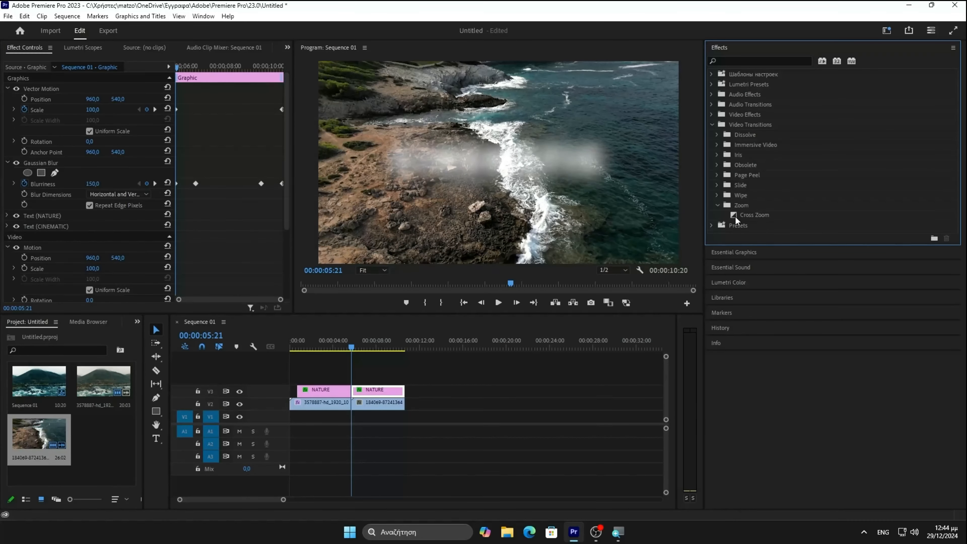
click(742, 214)
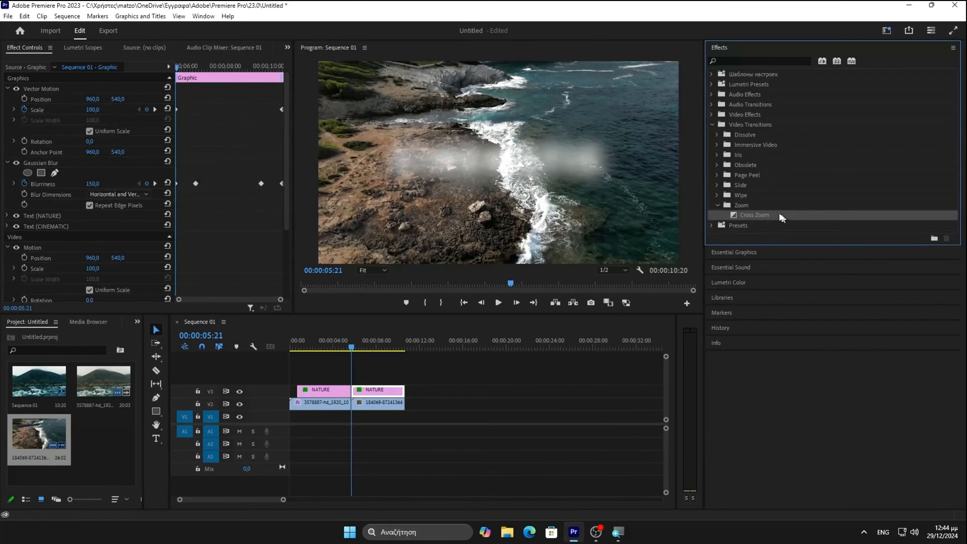
drag(766, 215, 352, 407)
Play the whole sequence from the beginning to review the Cross Zoom transition between the two clips
click(350, 348)
drag(329, 352, 281, 359)
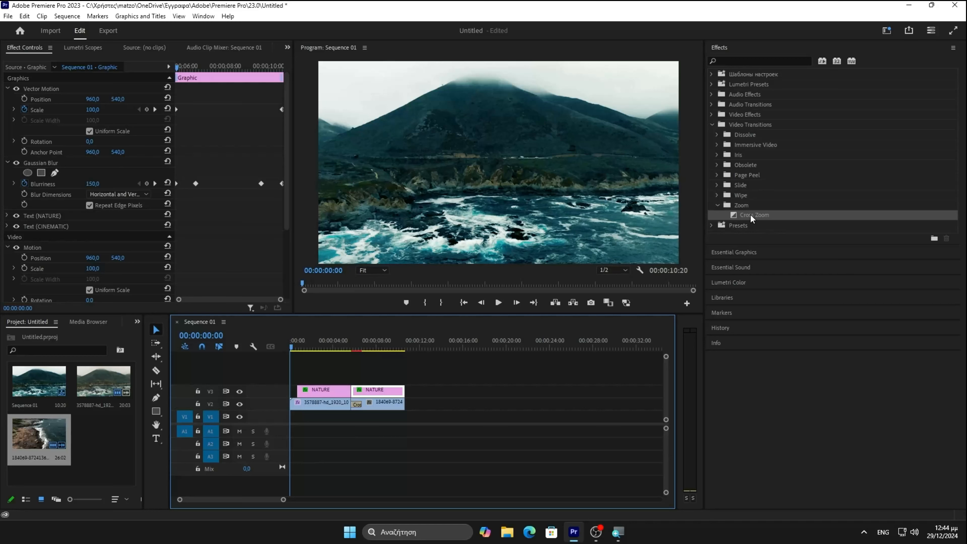
click(502, 307)
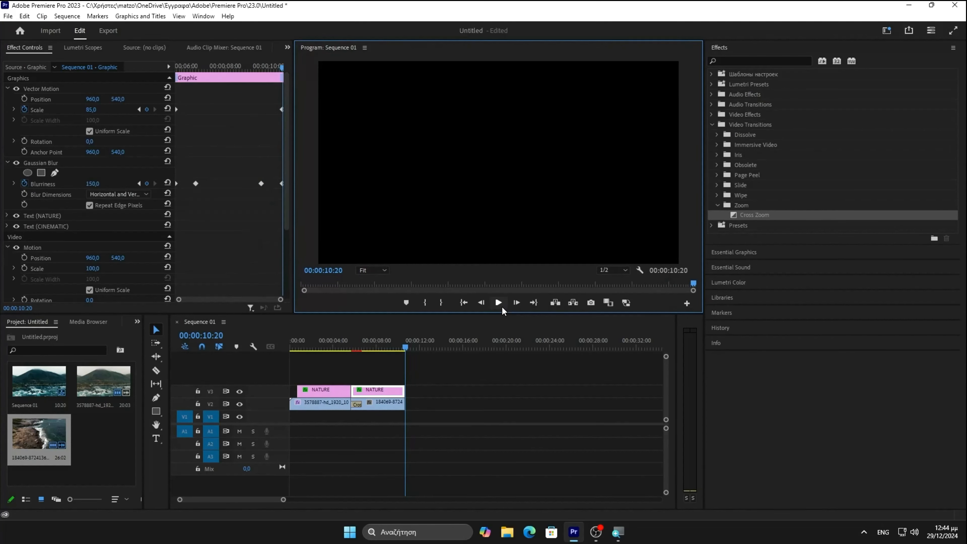
Apply the Lumetri preset SL Blue Day4Nite (Universal) to the coastline clip on V2 and move the playhead back to 00:00:02:27
click(399, 408)
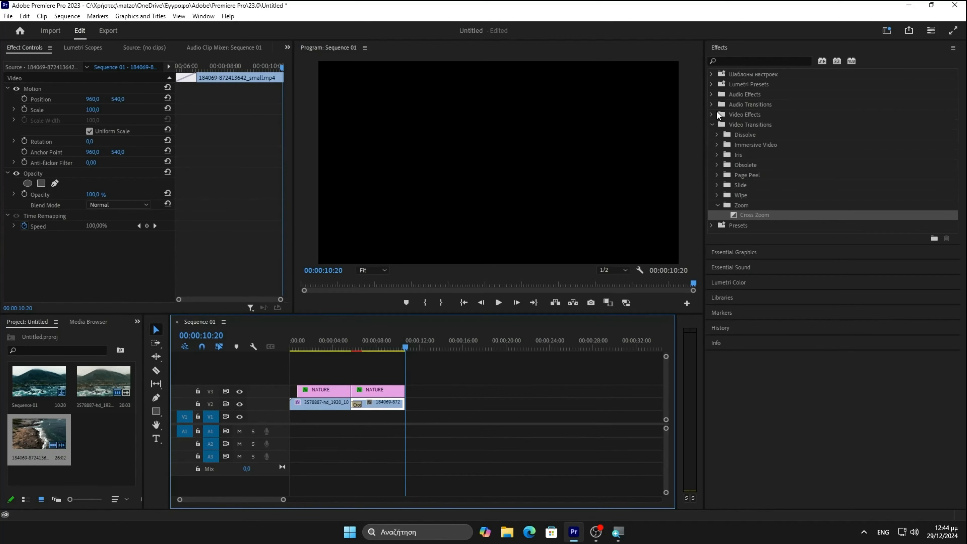
click(712, 84)
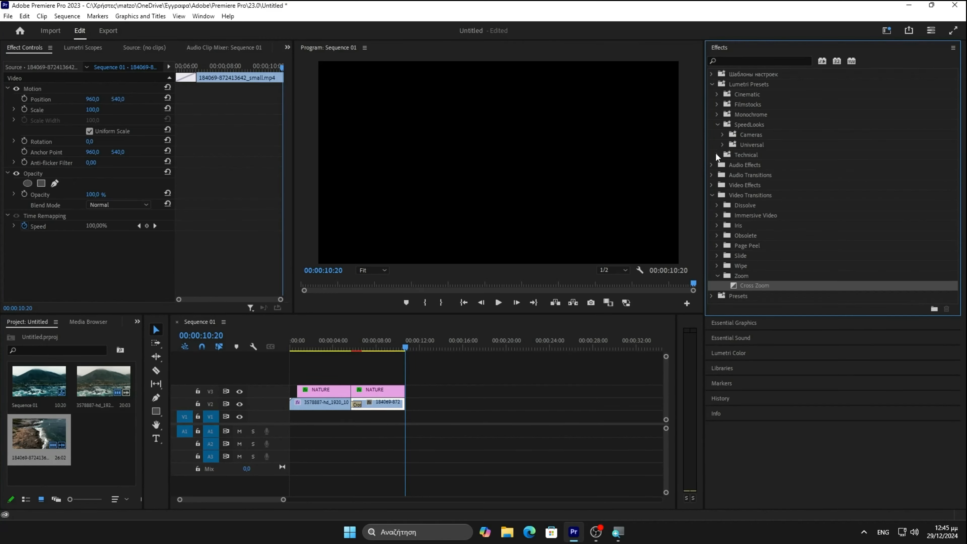
click(722, 145)
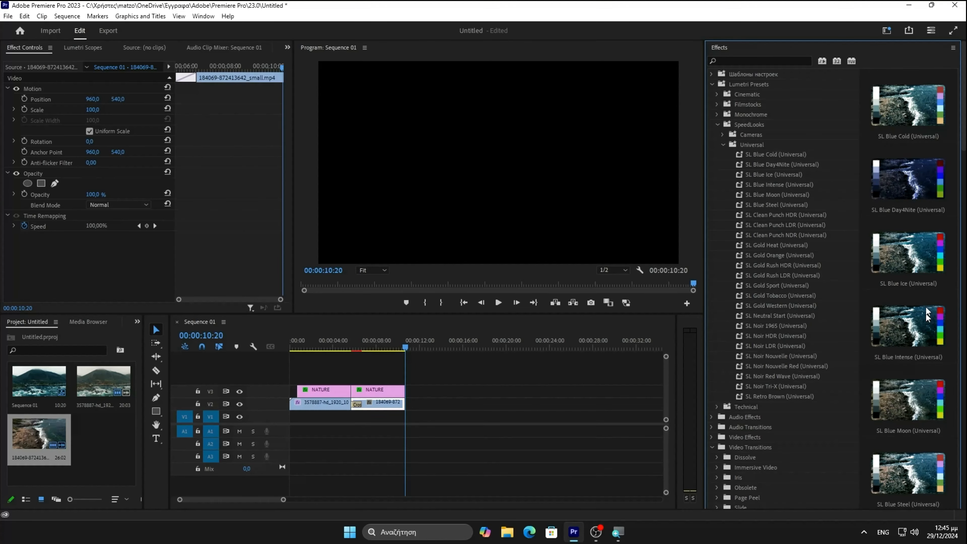
click(919, 189)
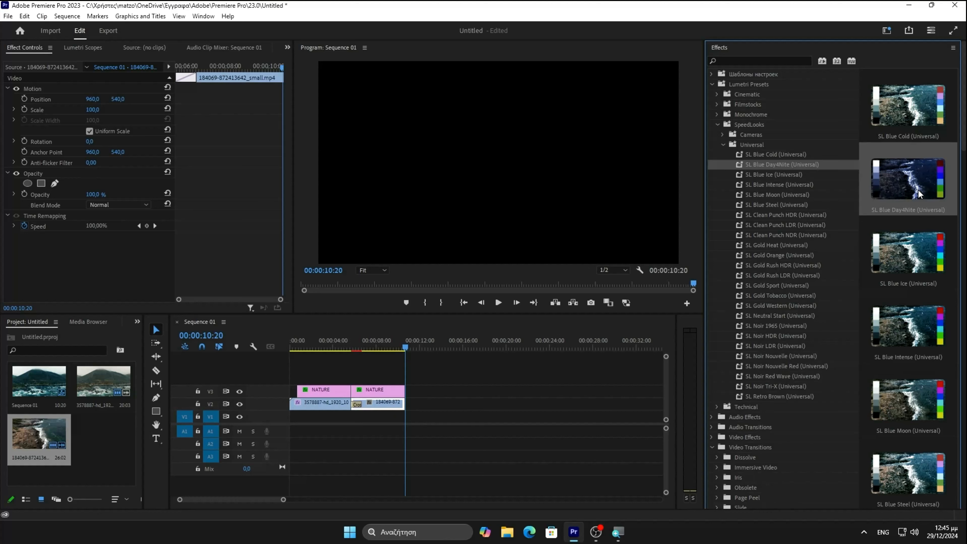
drag(577, 341, 396, 404)
drag(406, 345, 322, 363)
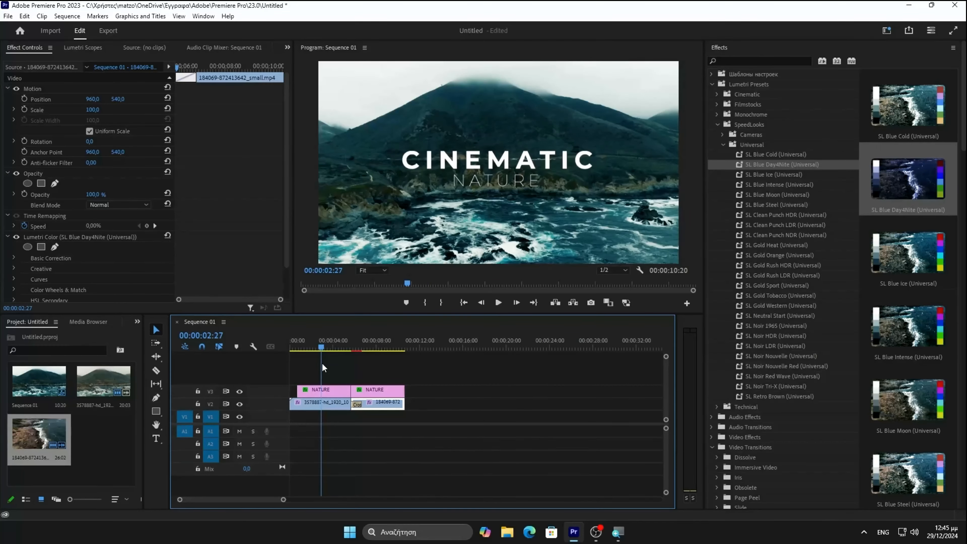
Try the Lumetri preset SL Blue Day4Nite (Universal) on the mountain clip on V2, then undo it and look through the neighbouring SpeedLooks presets
drag(797, 168, 321, 410)
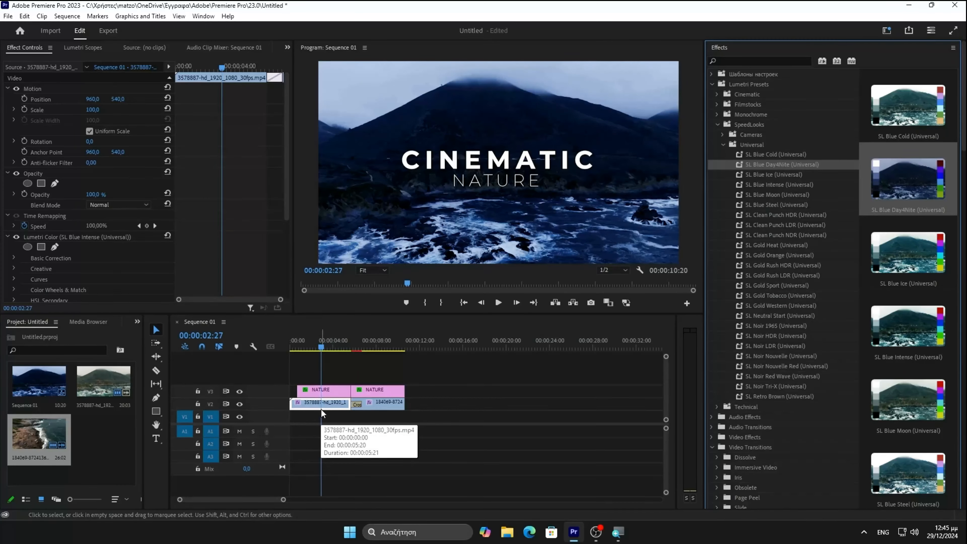
key(ctrl+z)
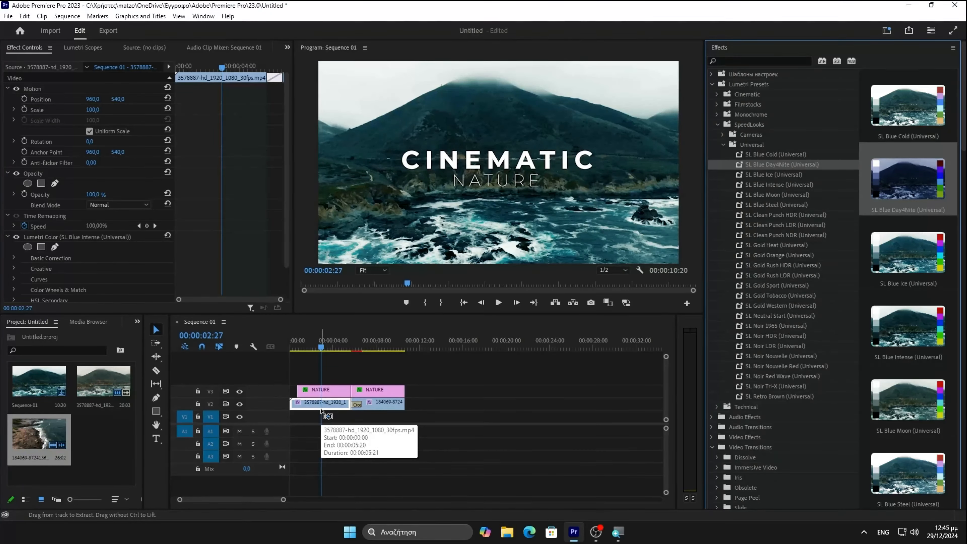
click(911, 335)
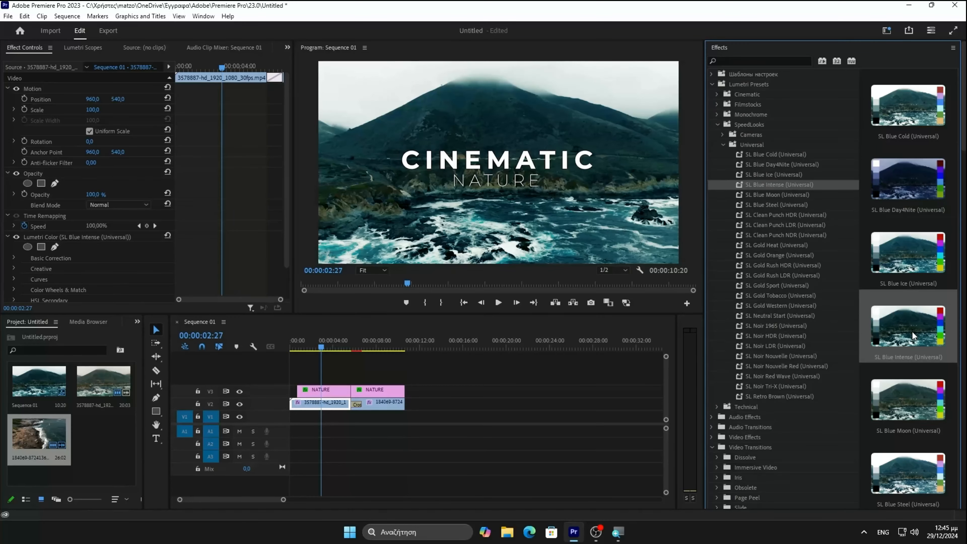
scroll(900, 381, down, 2)
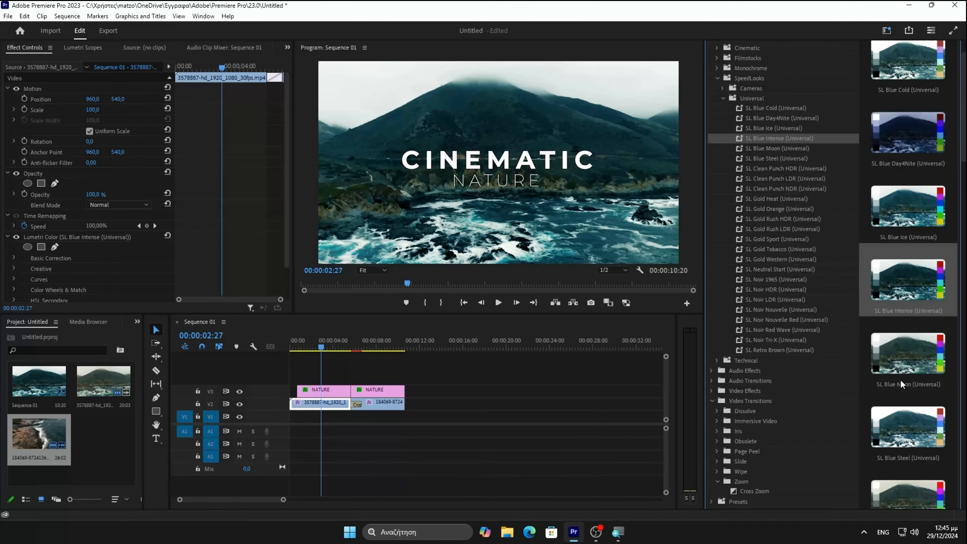
scroll(905, 377, up, 2)
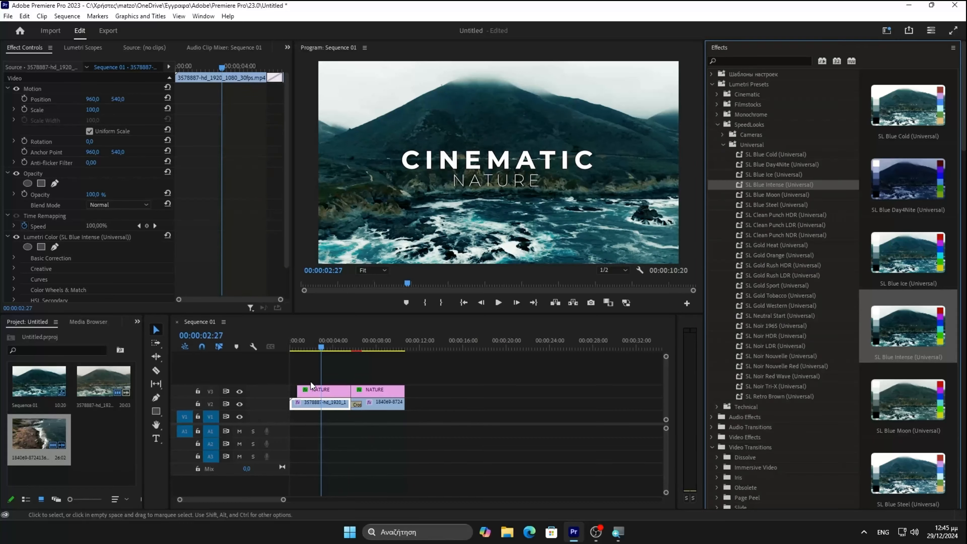
Add the Cross Zoom transition at the start of the mountain clip on V2 and play the sequence from the beginning
scroll(761, 358, down, 2)
click(753, 491)
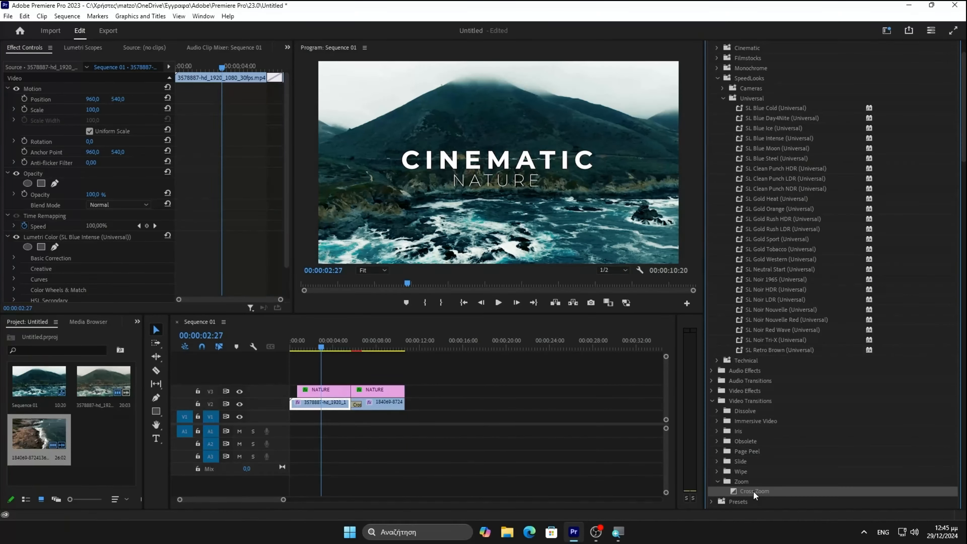
drag(754, 491, 297, 404)
drag(320, 347, 285, 350)
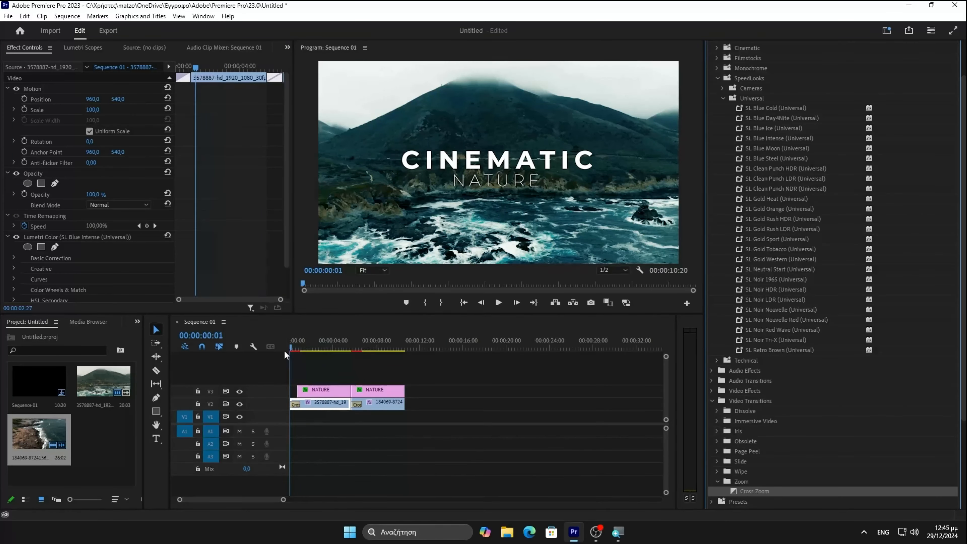
click(499, 304)
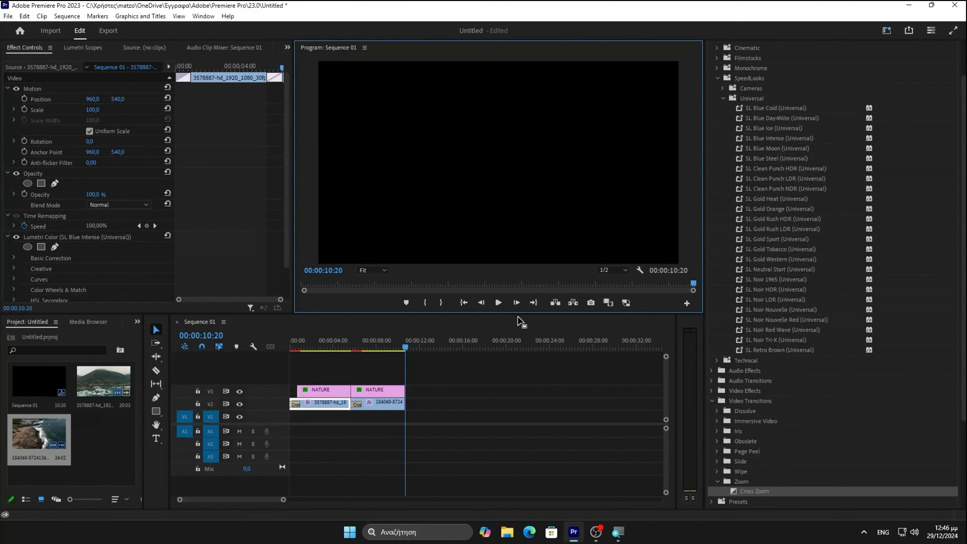
Remove the Cross Zoom transition between the mountain and coastline clips on V2 and play the sequence through that cut
click(379, 393)
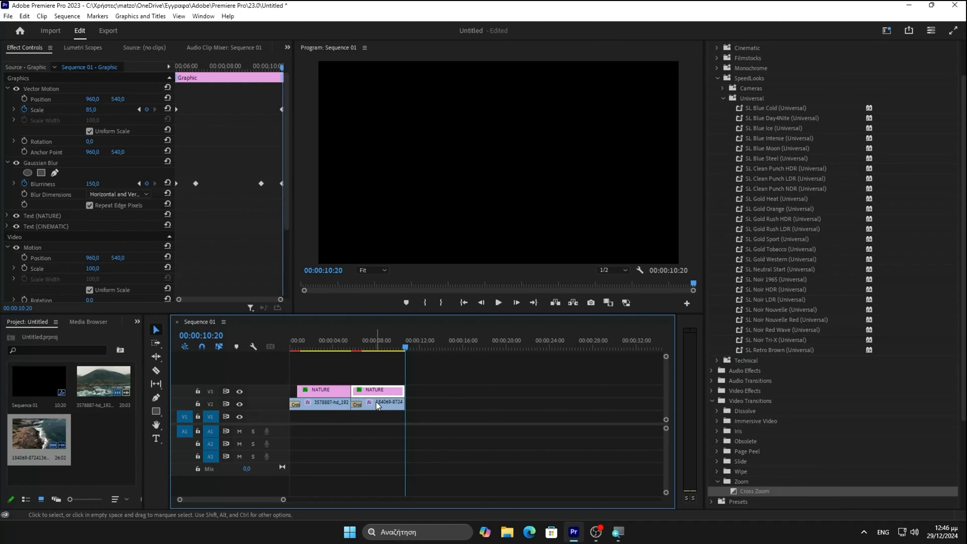
click(357, 403)
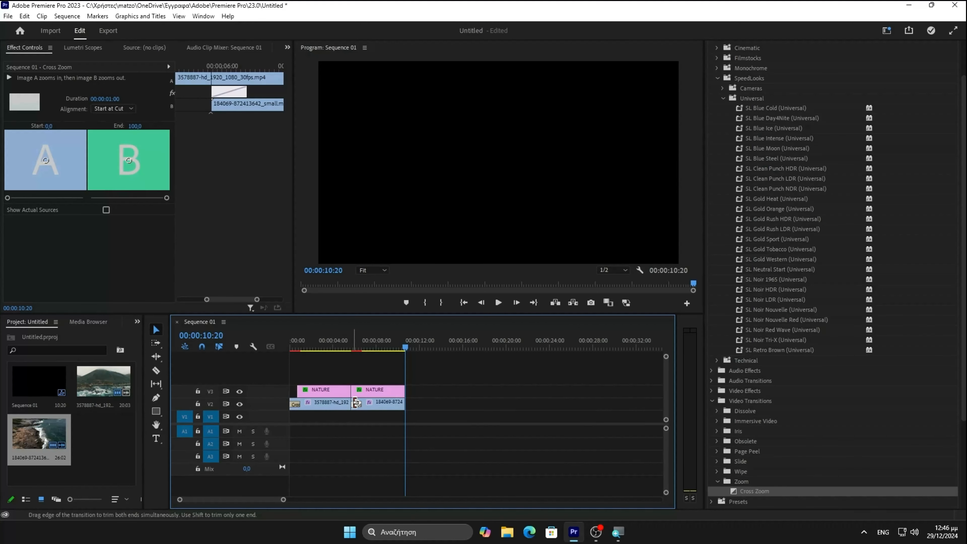
right_click(357, 408)
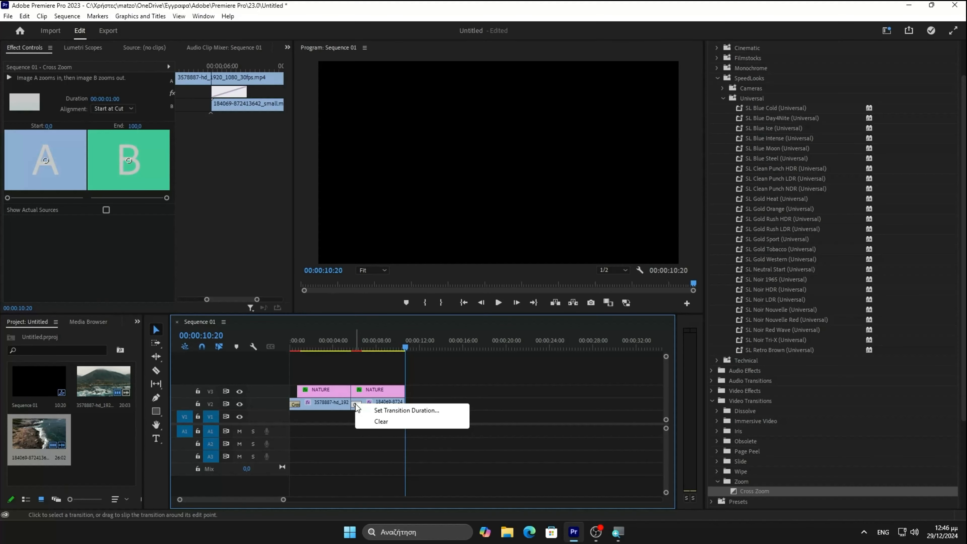
click(381, 421)
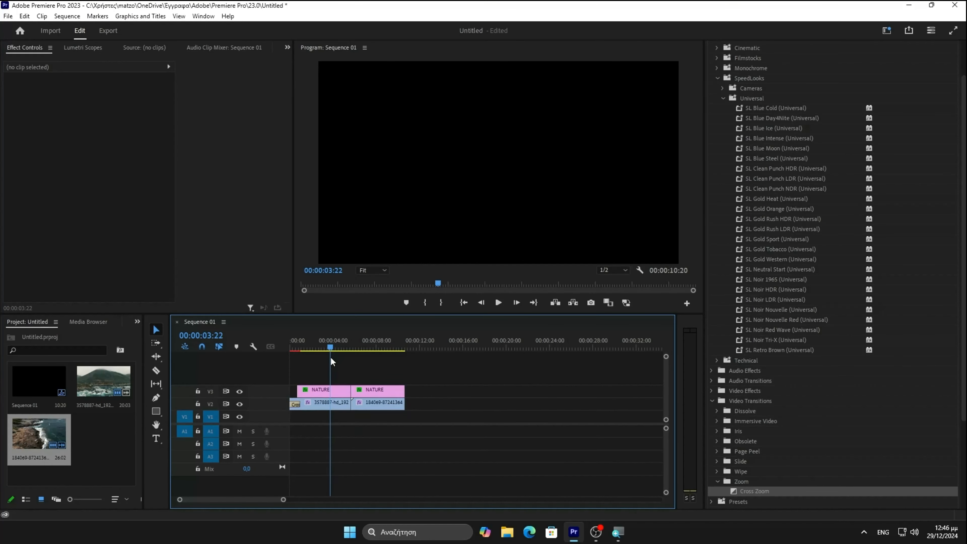
click(498, 302)
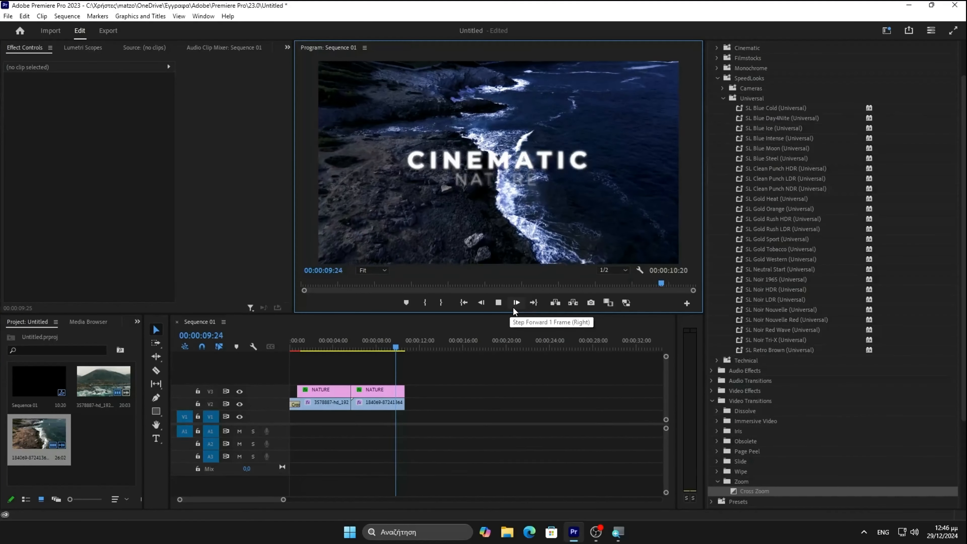
Import the video file 12234960_1920_1080_30fps into the project
click(381, 394)
click(6, 17)
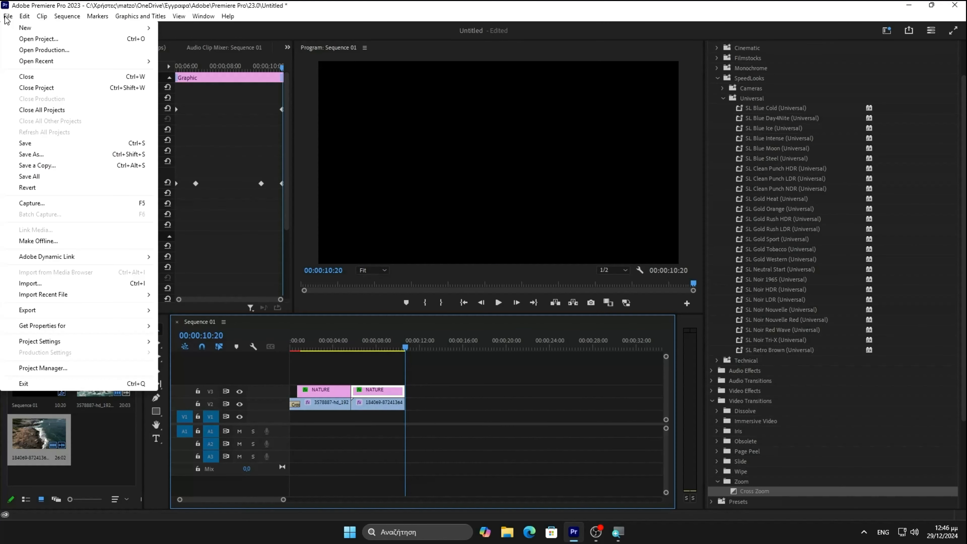
click(35, 284)
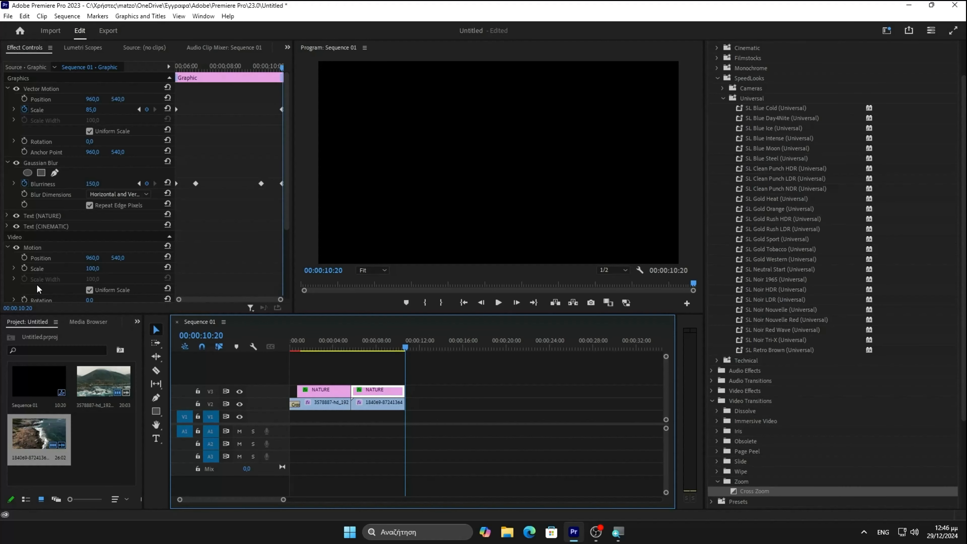
scroll(182, 216, down, 5)
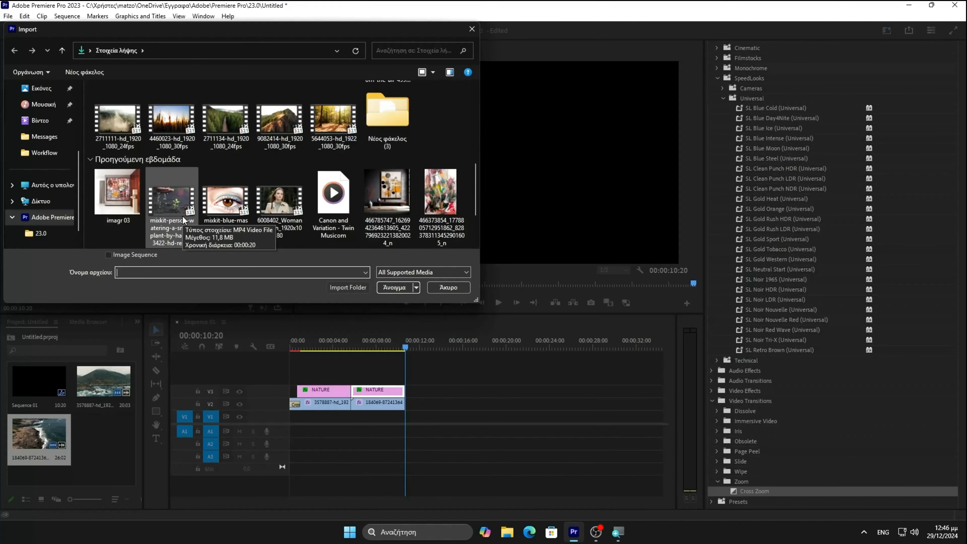
scroll(183, 217, up, 2)
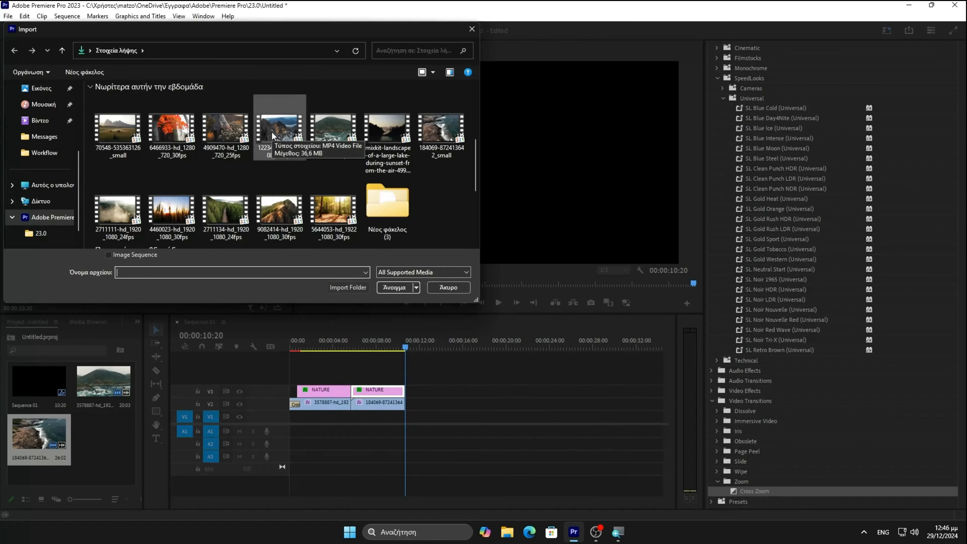
drag(271, 131, 369, 383)
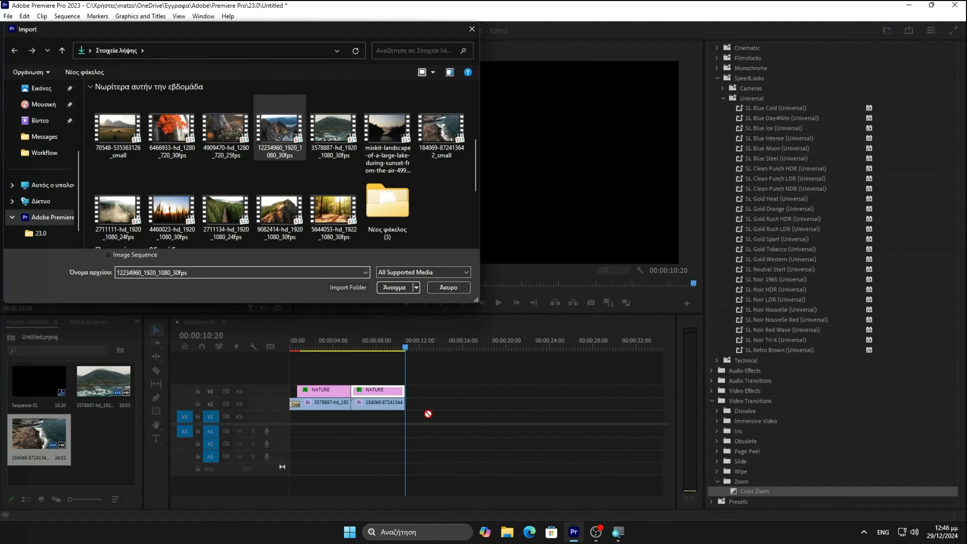
click(405, 292)
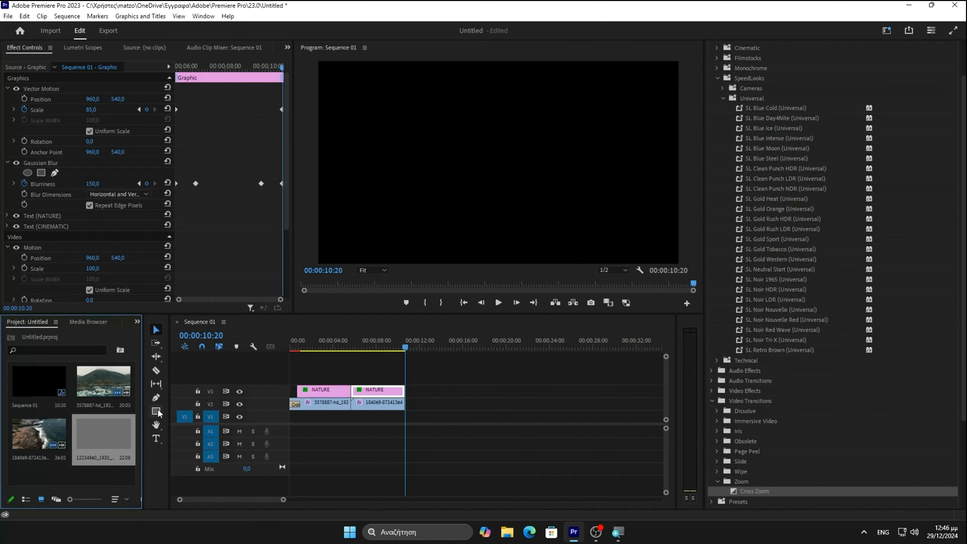
Place the imported rocky mountain clip on V2 directly after the coastline clip, with a copy of the NATURE title above it on V3
drag(220, 443, 427, 402)
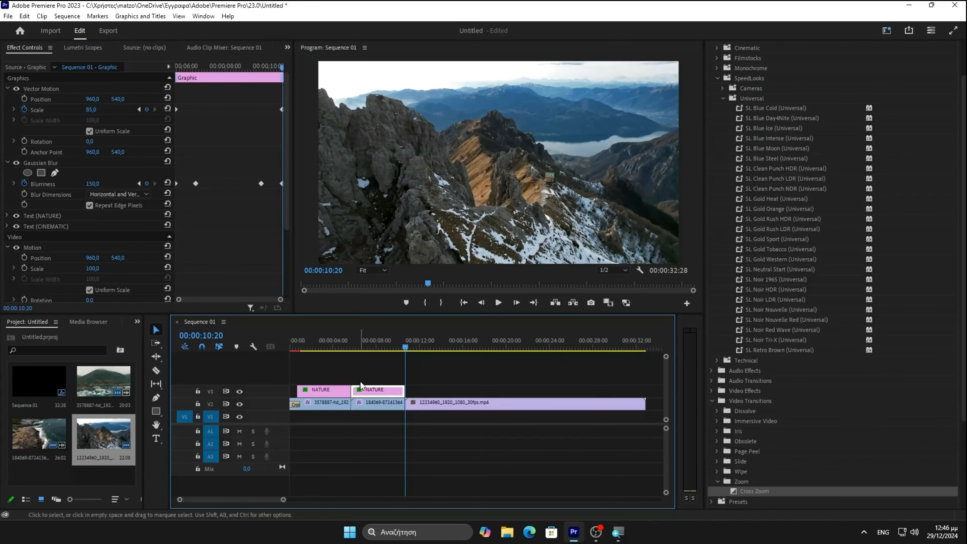
drag(367, 392, 425, 398)
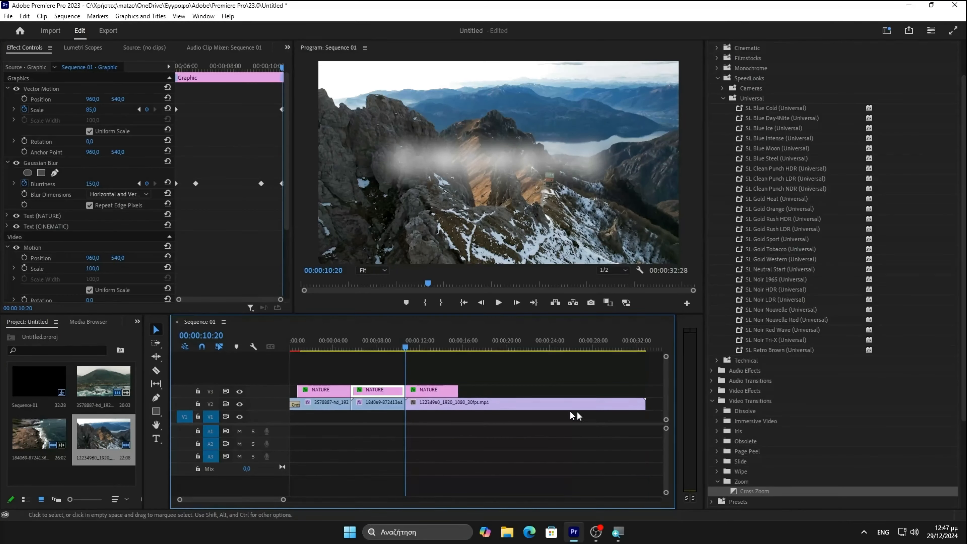
Trim the end of the rocky mountain clip on V2 to the end of its NATURE title and preview the frame at 00:00:12:05
drag(643, 403, 459, 405)
click(433, 347)
mouse_move(432, 347)
mouse_down()
mouse_move(387, 350)
mouse_move(421, 347)
mouse_up()
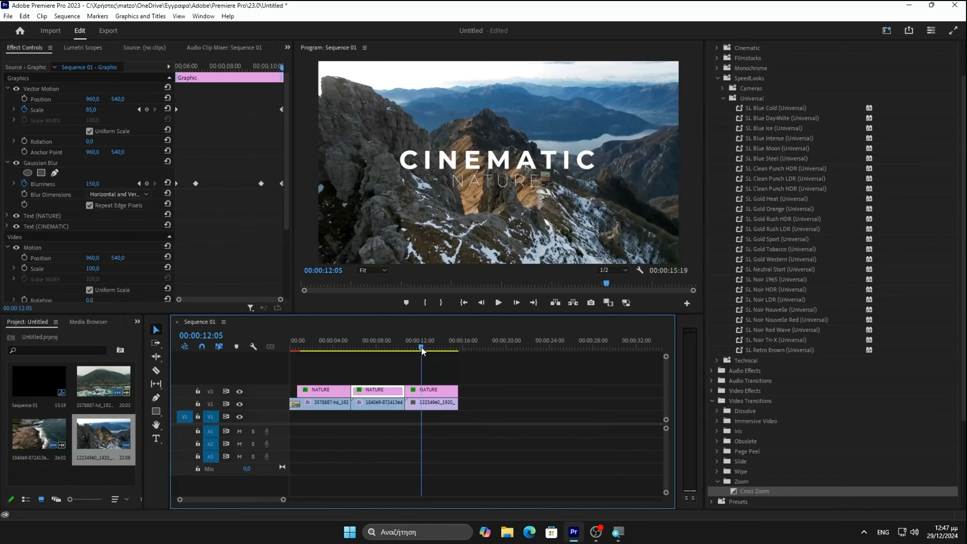
click(429, 404)
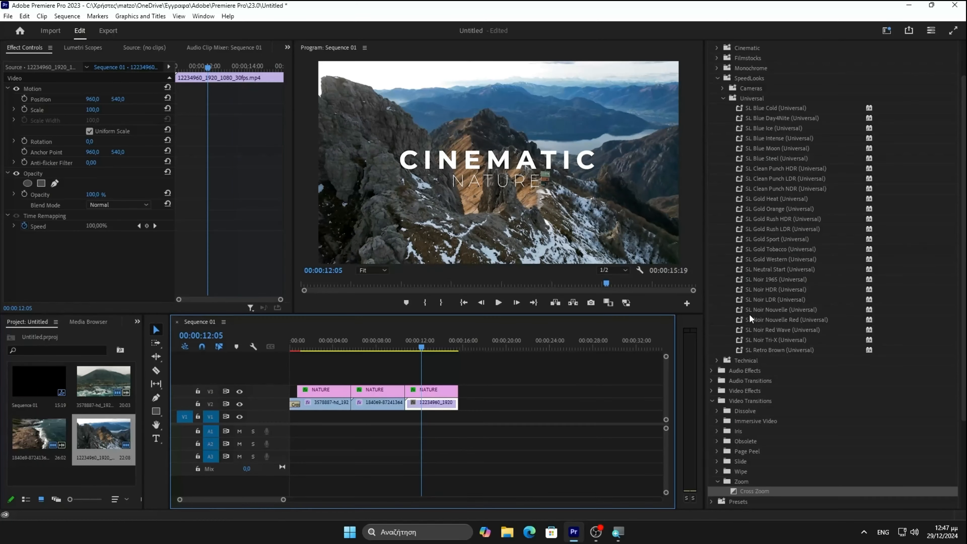
scroll(779, 366, down, 4)
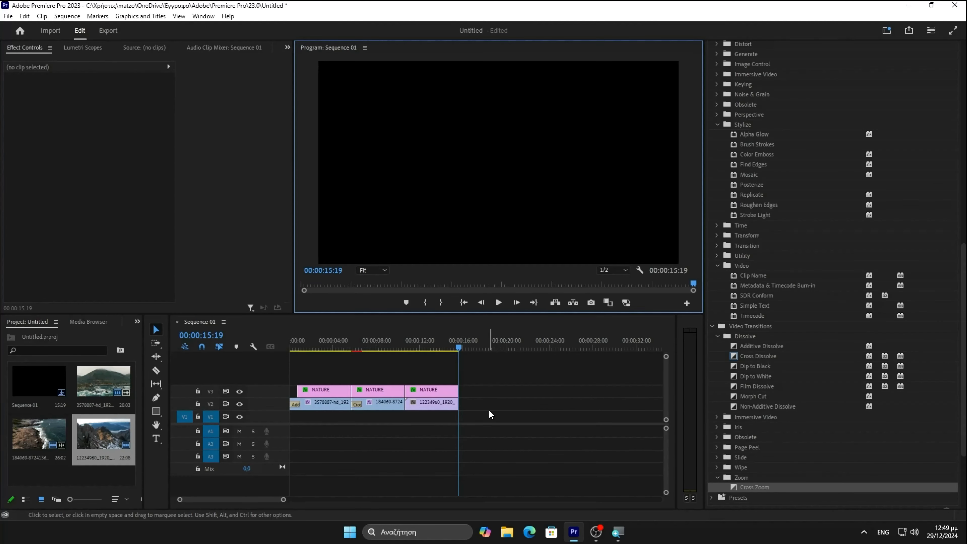
Import the video file 3127074-hd_1920_1080_24fps into the project
click(452, 396)
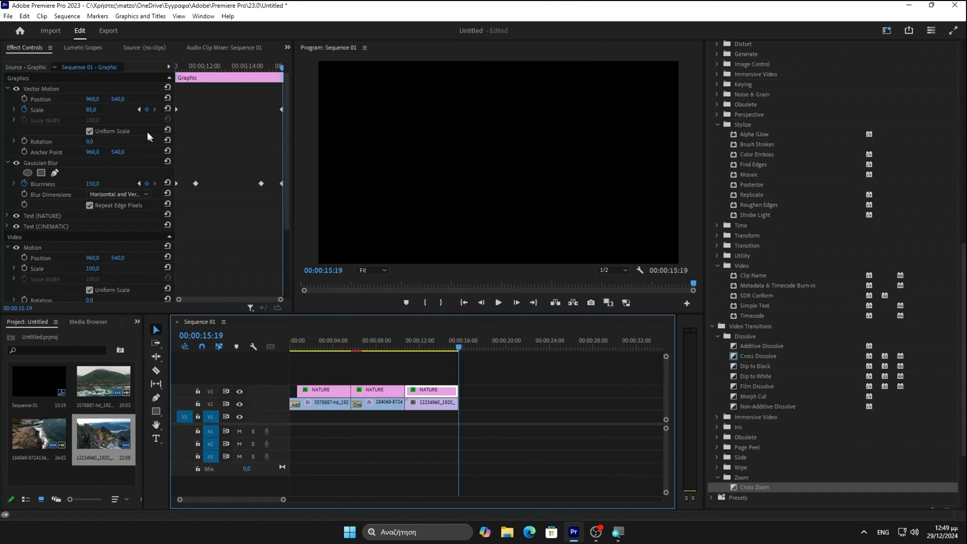
click(8, 16)
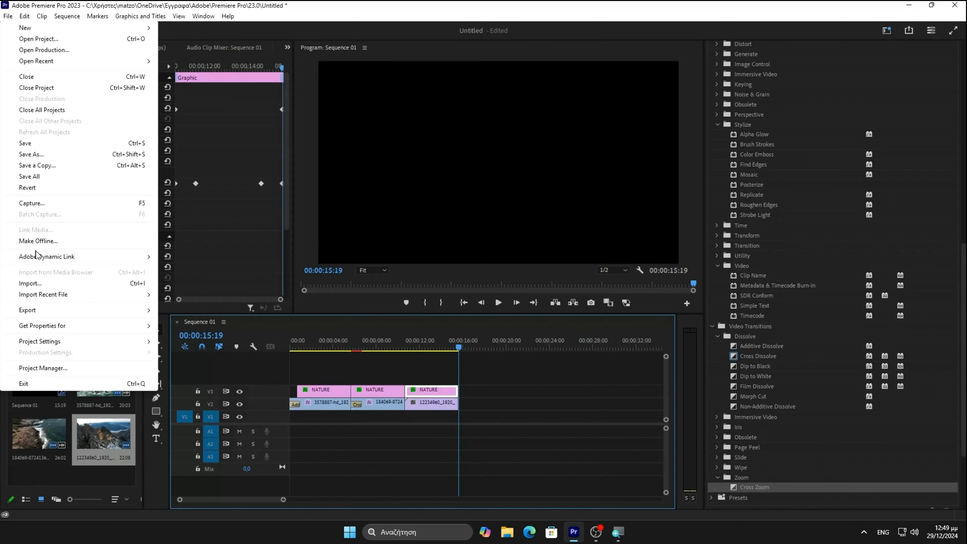
click(34, 286)
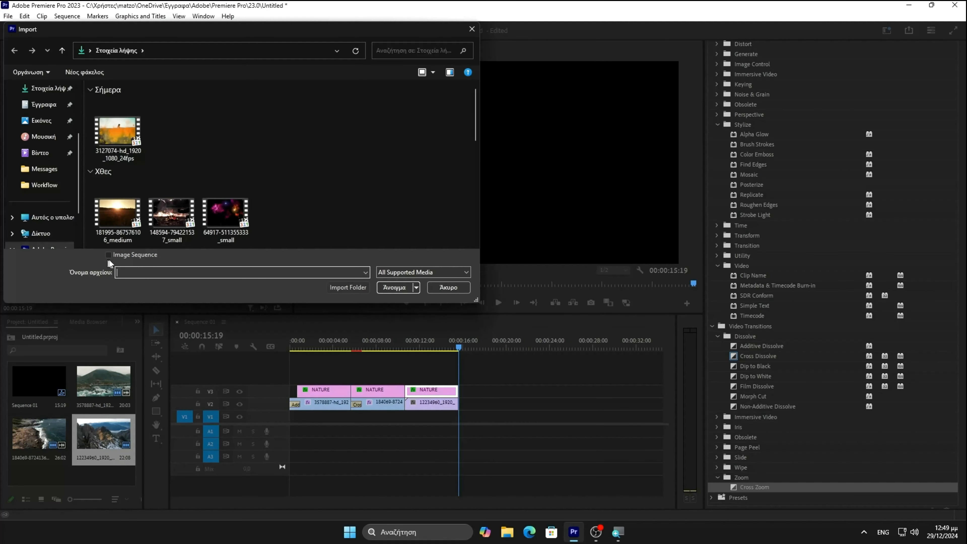
click(125, 139)
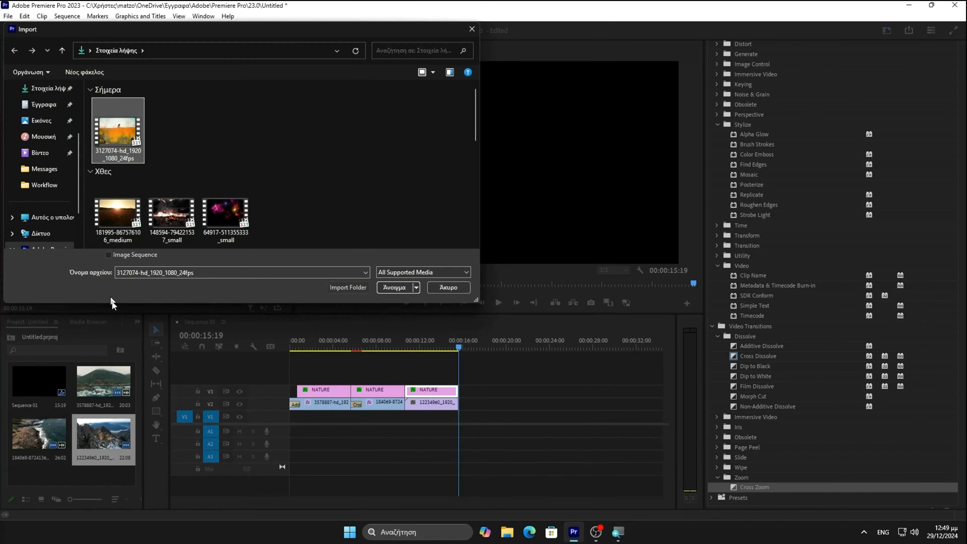
click(381, 289)
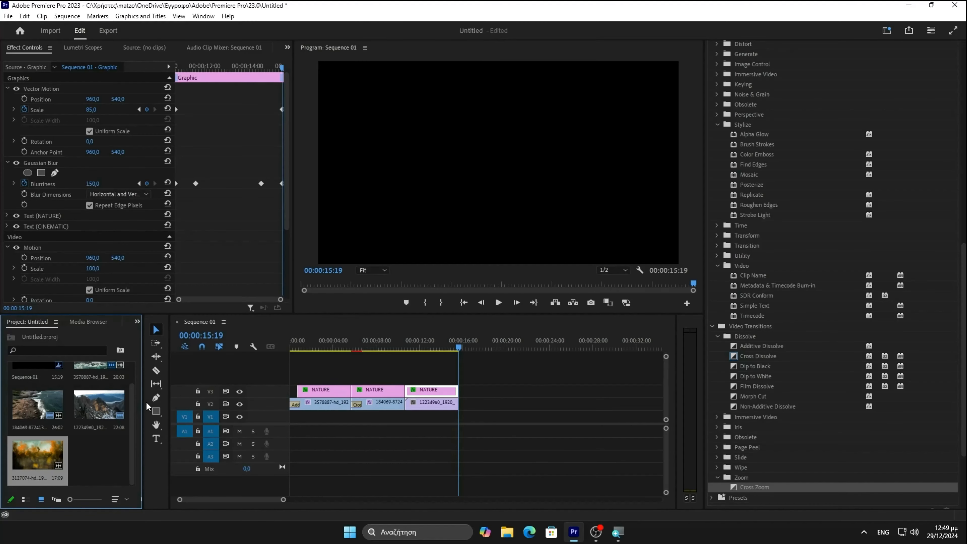
Place the orange flower field clip on V2 directly after the rocky mountain clip, with a copy of the NATURE title above it on V3
drag(41, 447, 466, 434)
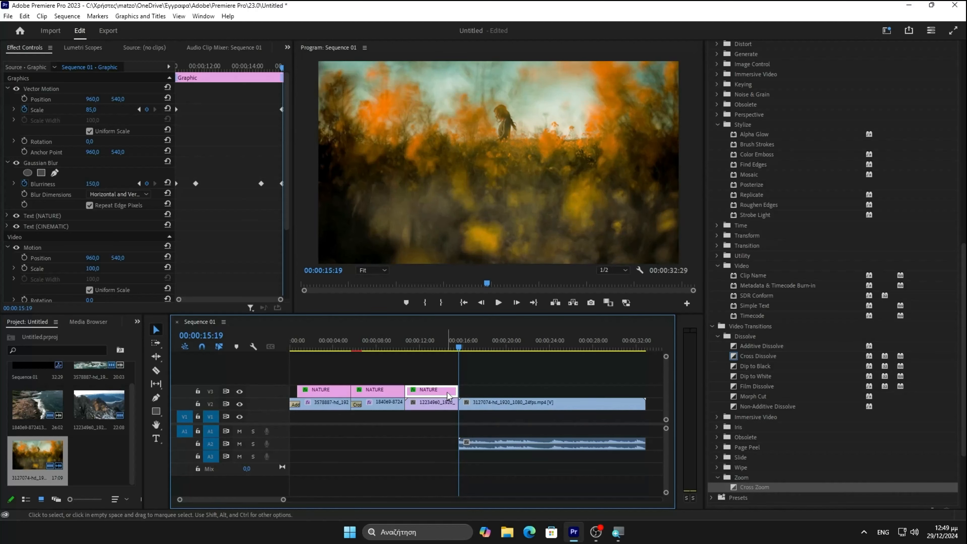
drag(449, 395, 507, 396)
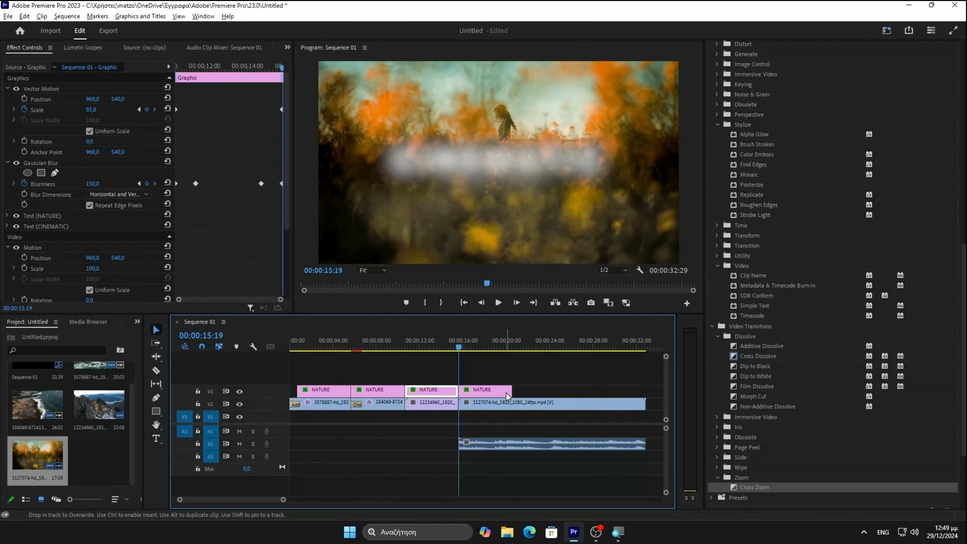
Delete the flower field clip's audio from A2 while V2 is locked, and unlock V2 again
click(198, 405)
click(519, 445)
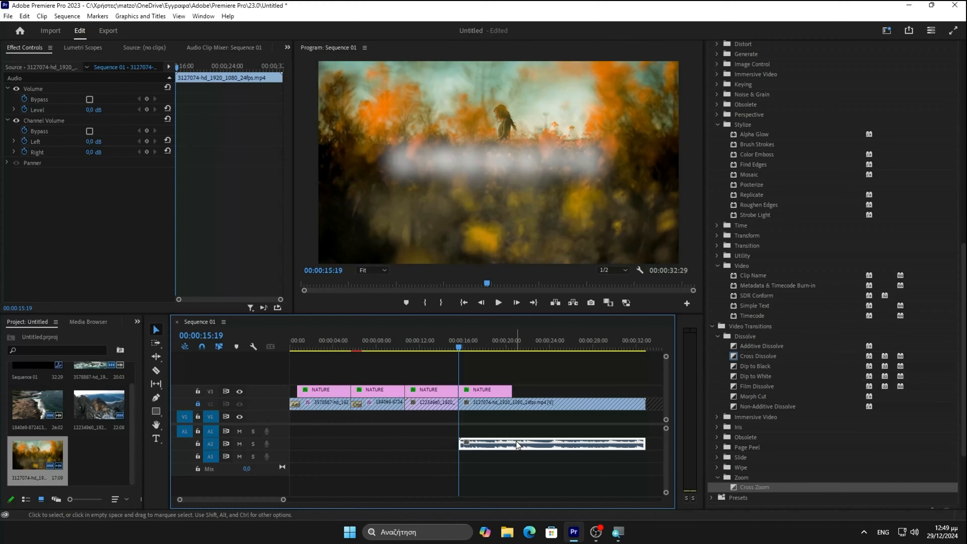
key(Delete)
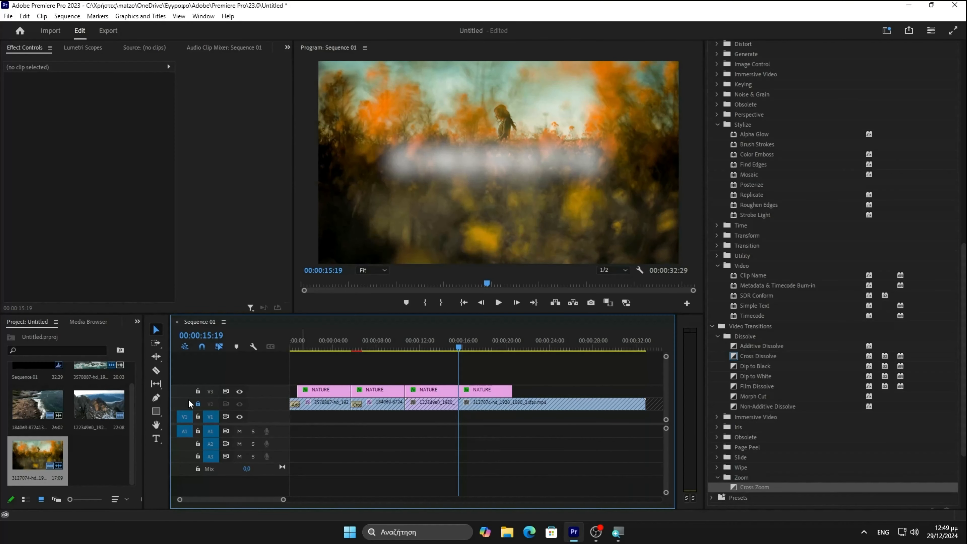
click(197, 405)
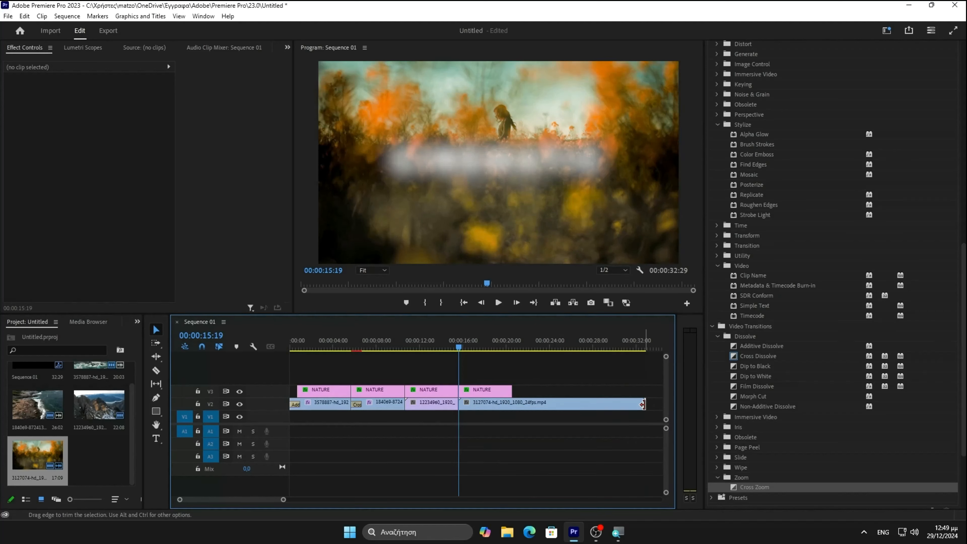
Trim the end of the flower field clip on V2 to the end of its NATURE title and move the playhead to 00:00:15:00
drag(644, 404, 513, 405)
click(452, 351)
scroll(780, 425, down, 2)
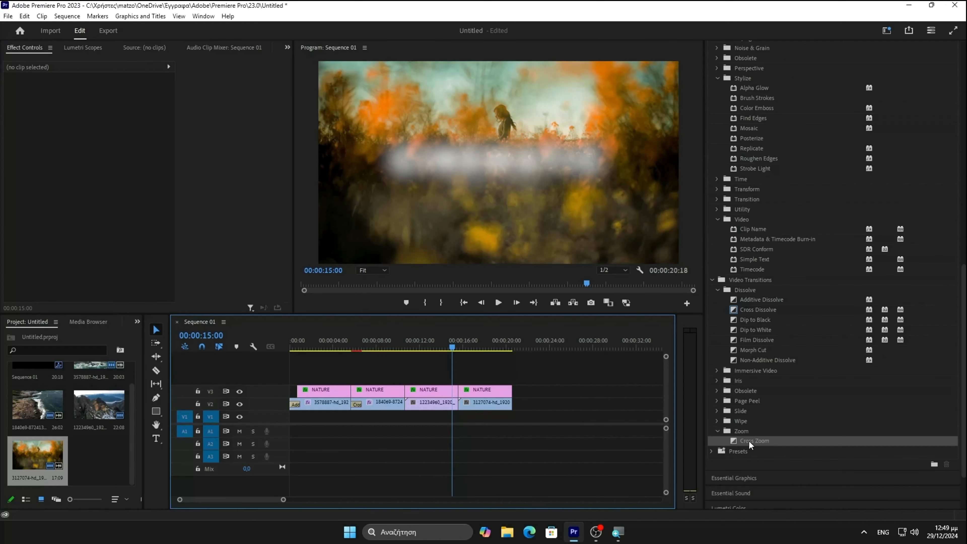
Apply the Cross Zoom transition between the rocky mountain and flower field clips on V2, and move the playhead to 00:00:20:06
drag(749, 440, 464, 402)
drag(452, 344, 509, 342)
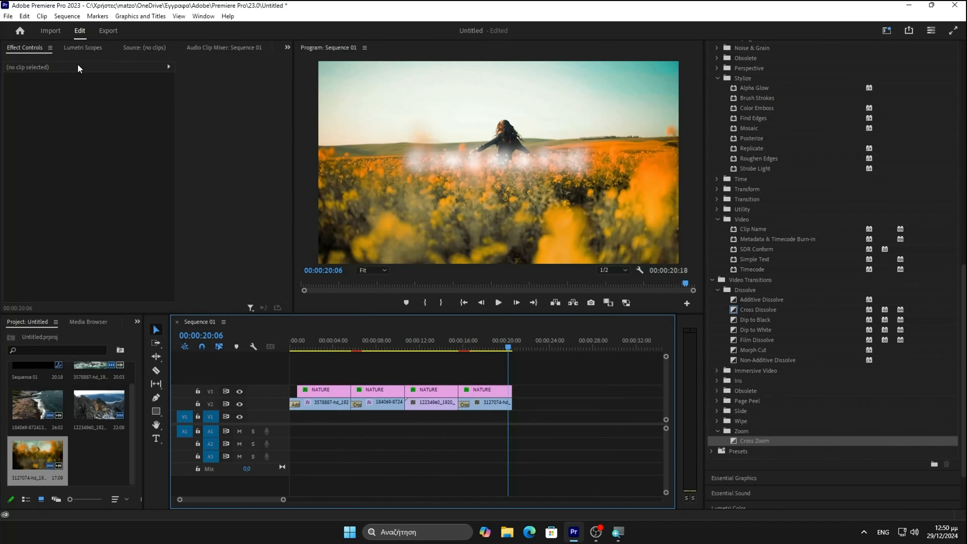
Import the video file 4460023-hd_1920_1080_30fps into the project
click(11, 17)
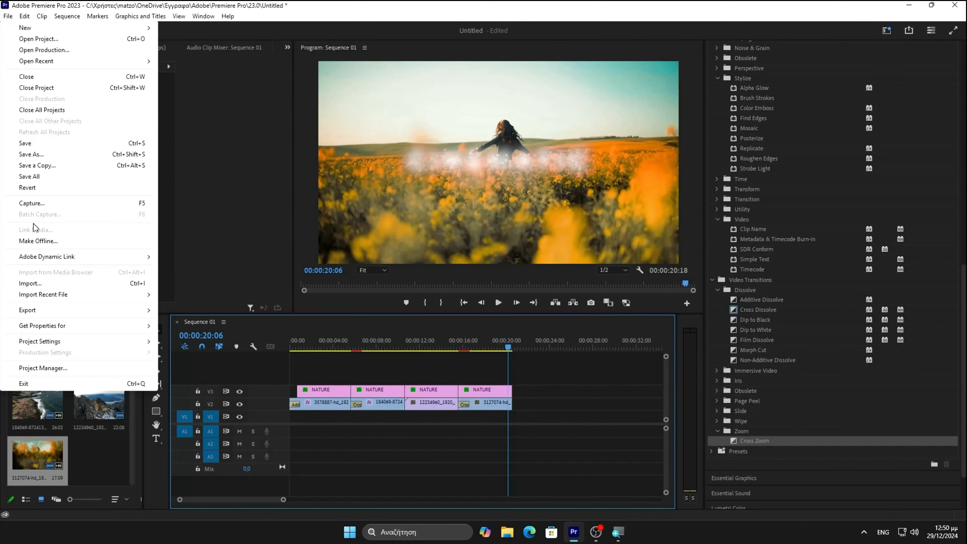
click(41, 284)
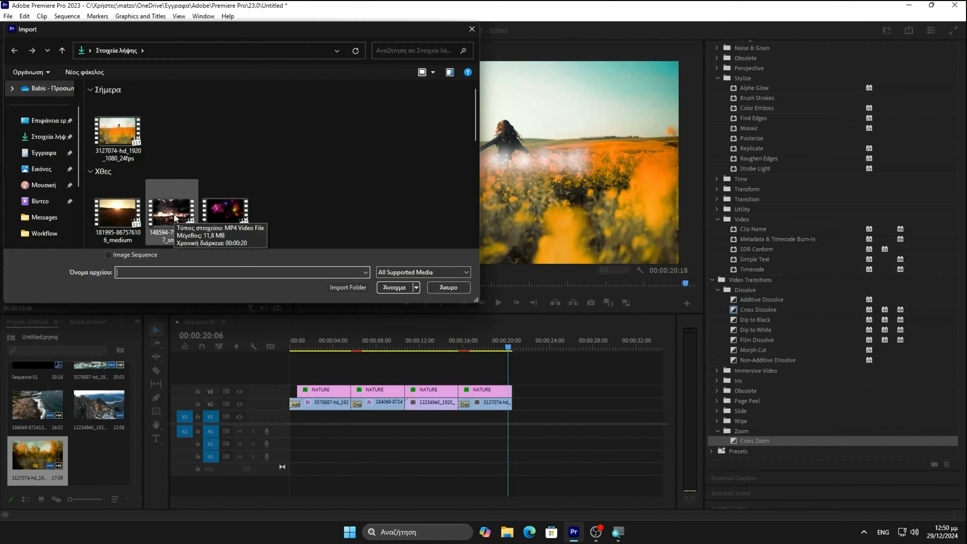
scroll(174, 218, down, 5)
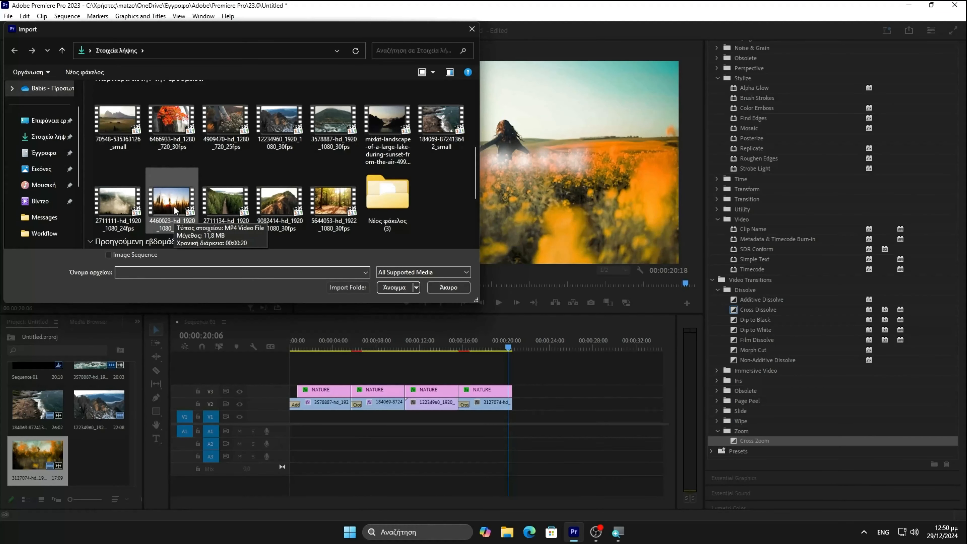
drag(174, 206, 215, 162)
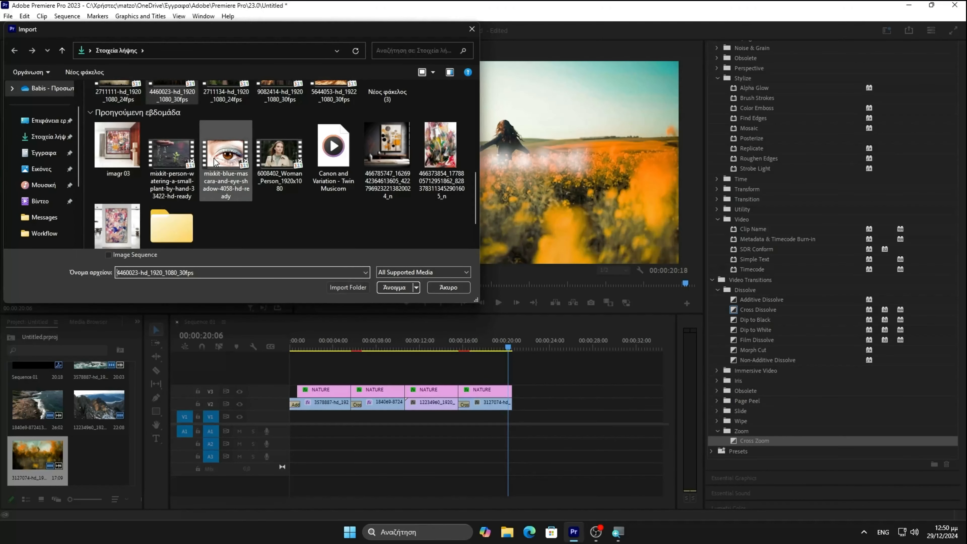
scroll(215, 160, up, 5)
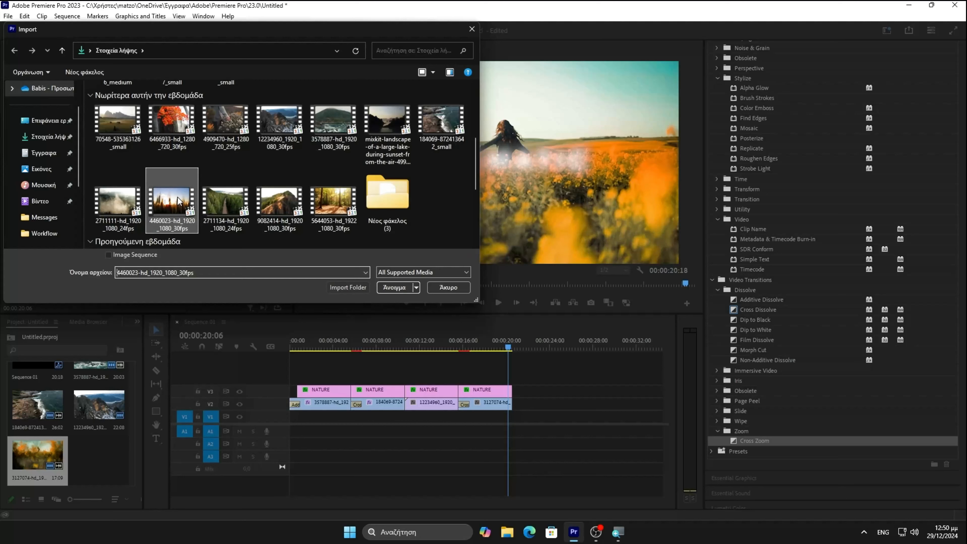
click(395, 288)
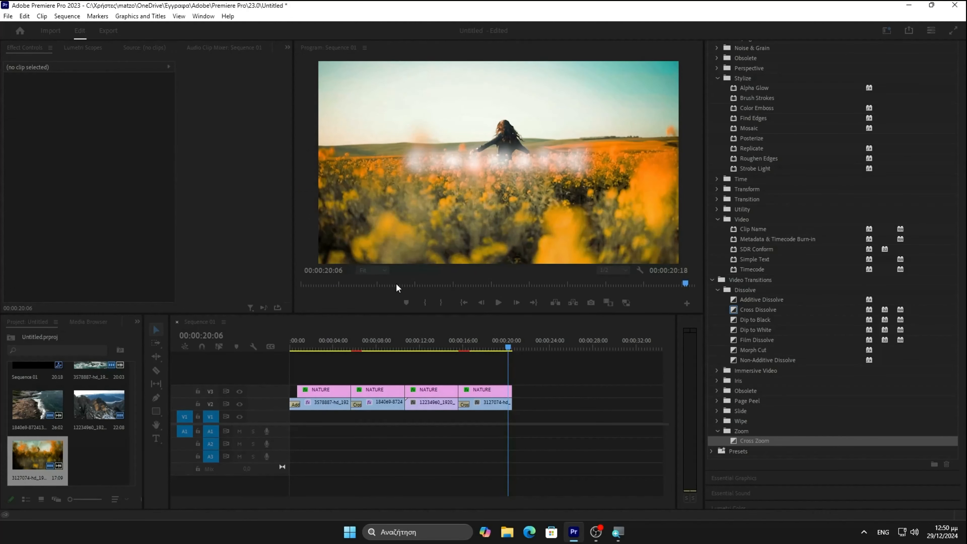
Place the sunset clip 4460023 on V2 directly after the flower field clip and delete its audio from A2 while V2 is locked
drag(99, 454, 320, 423)
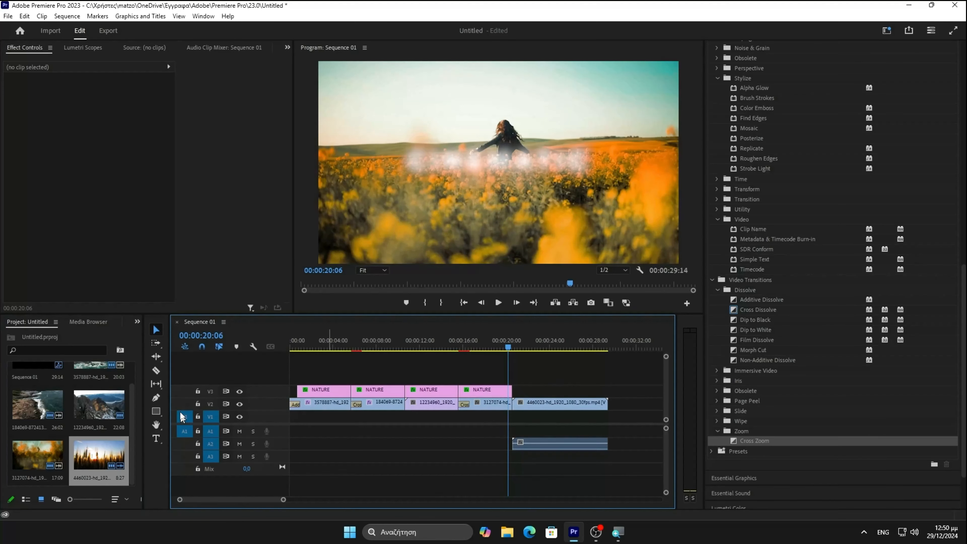
click(198, 405)
click(519, 444)
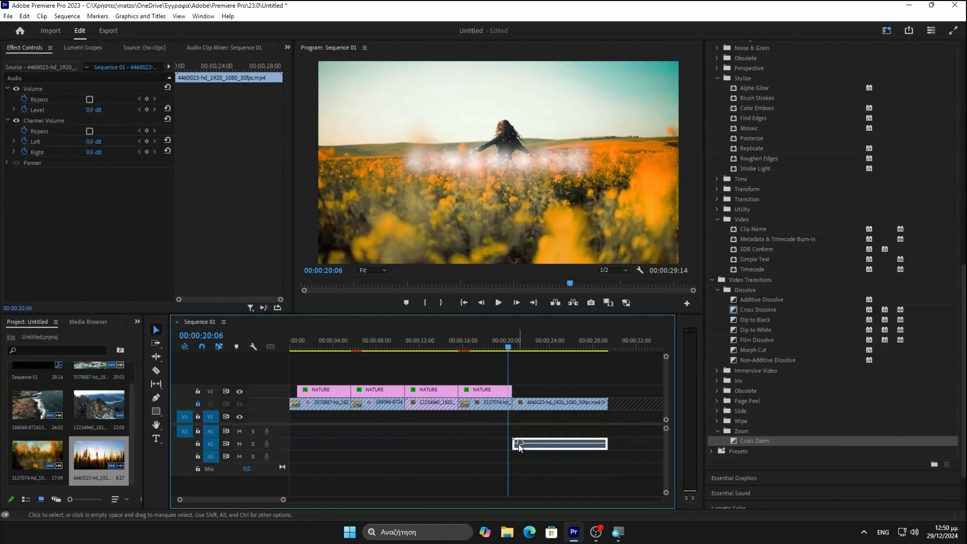
key(Delete)
click(199, 404)
Copy the NATURE title on V3 above the sunset clip and trim the clip's end to the end of that title
drag(498, 390, 566, 403)
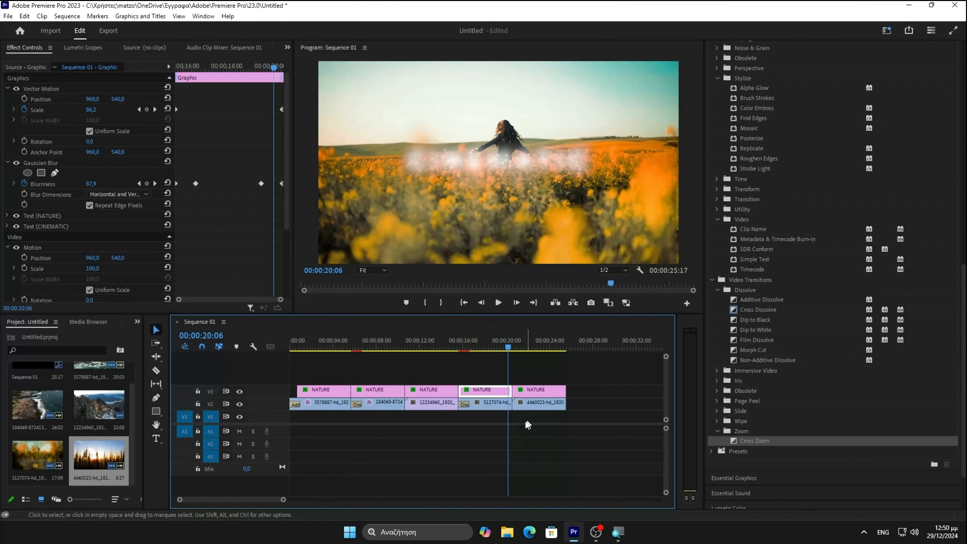
Play the sequence from its beginning to review the titles and transitions
click(464, 302)
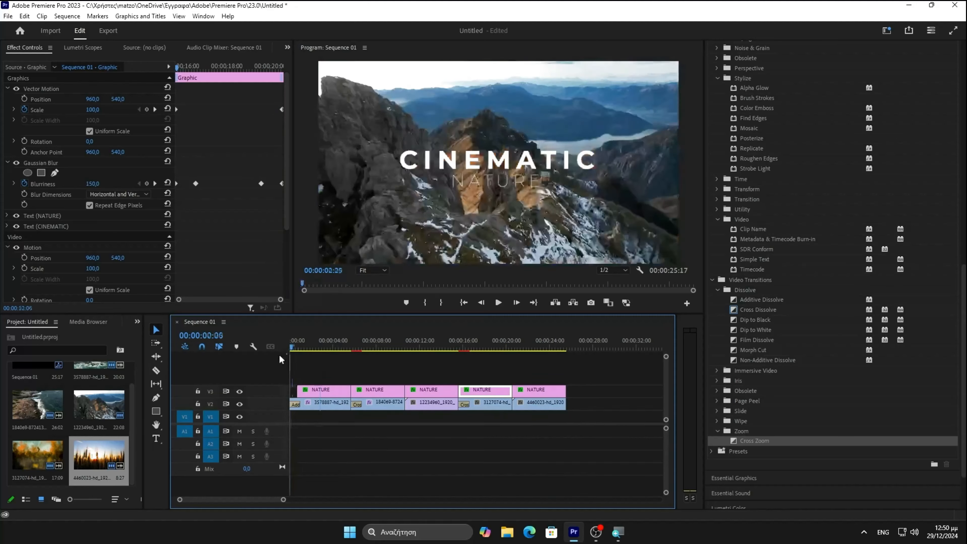
click(495, 305)
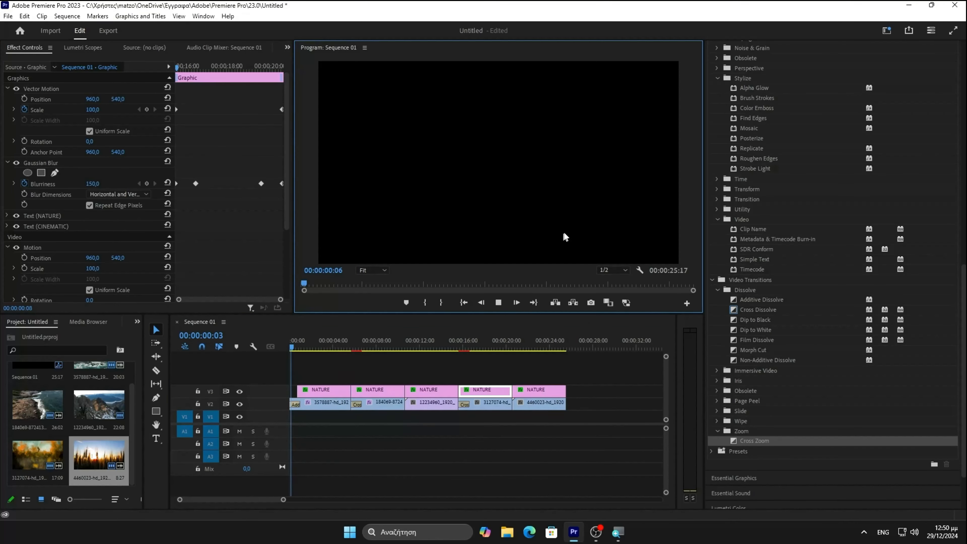